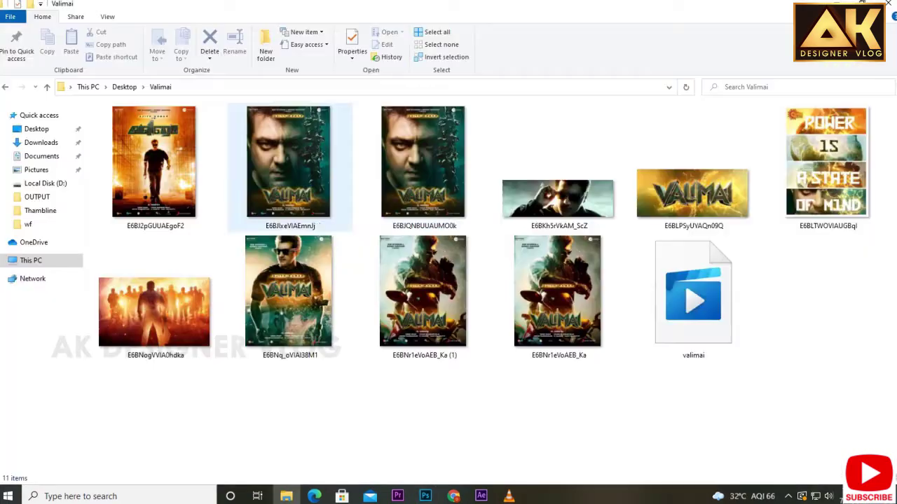
Copy the third, half-face VALIMAI poster image from the Valimai folder
right_click(414, 168)
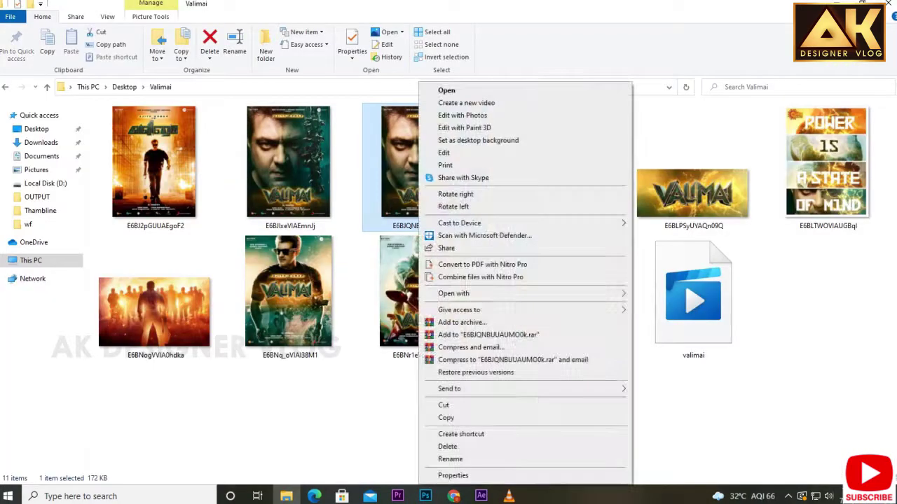
key(Escape)
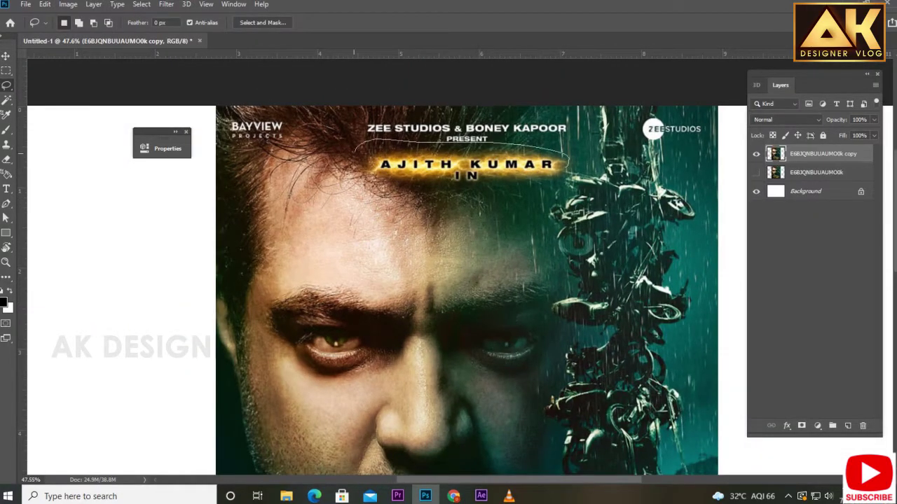
Content-Aware Fill the AJITH KUMAR IN text and fill the background with a sampled dark teal
key(shift+F5)
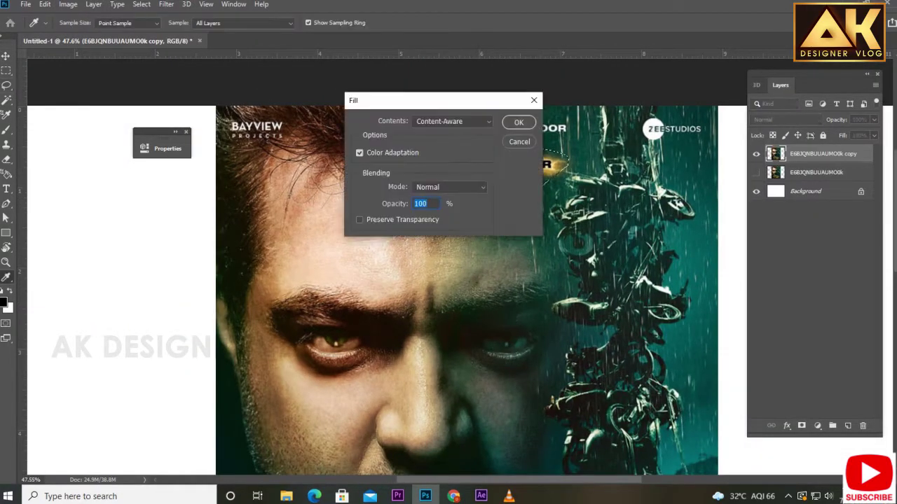
key(Return)
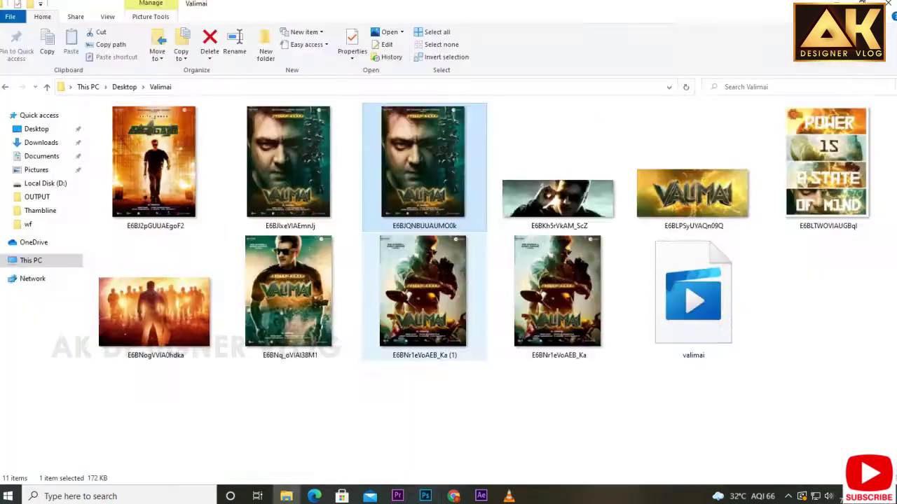
key(alt+BackSpace)
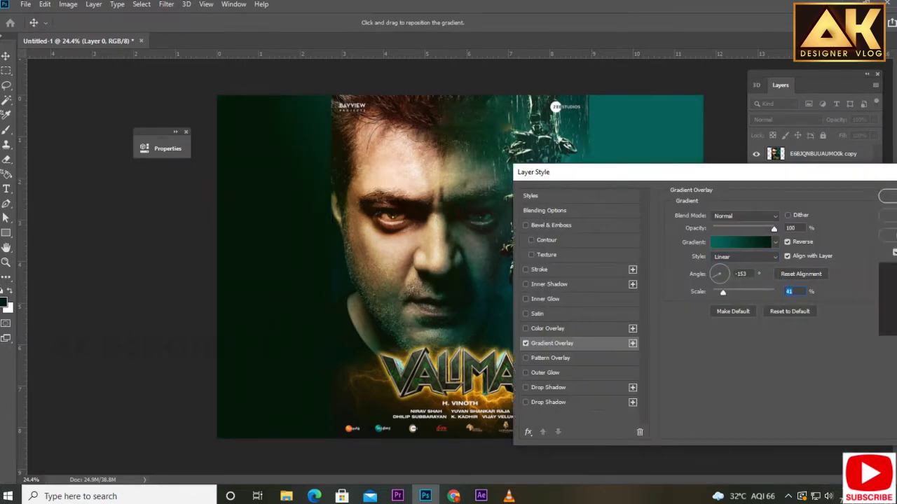
Apply the teal gradient overlay and paint dark over the poster's bottom credits with a large brush
key(Return)
click(65, 23)
click(628, 223)
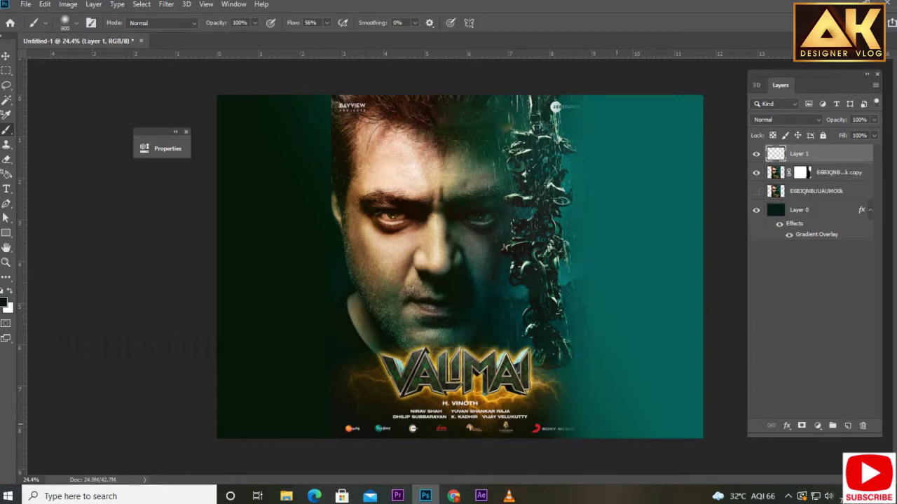
key(bracketright)
key(bracketright)
key(bracketright)
drag(694, 420, 406, 403)
scroll(453, 281, up, 1)
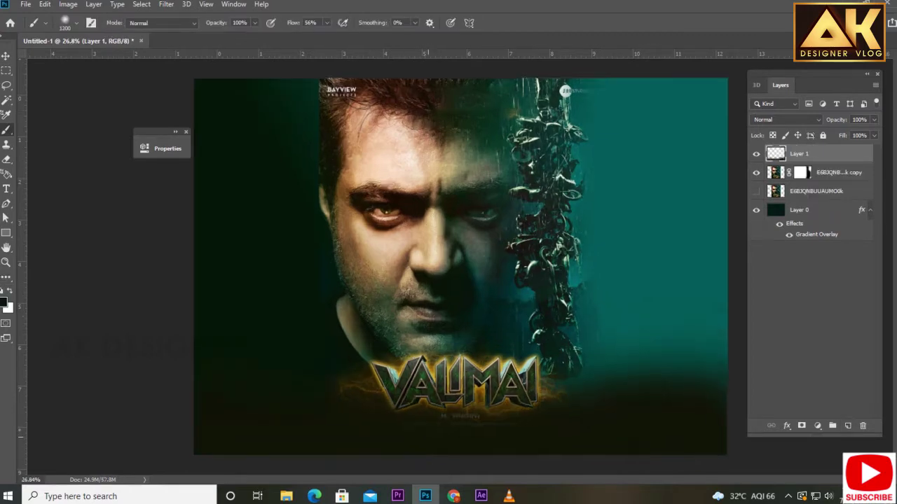
scroll(456, 281, up, 3)
Mask the dark paint layer to reveal the VALIMAI title again
click(801, 425)
key(bracketleft)
key(bracketleft)
key(bracketleft)
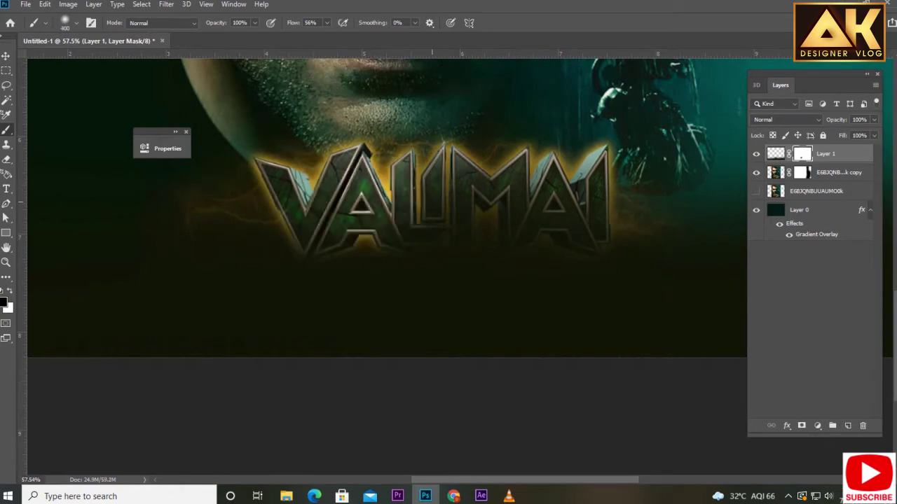
key(bracketright)
key(bracketright)
drag(432, 210, 674, 210)
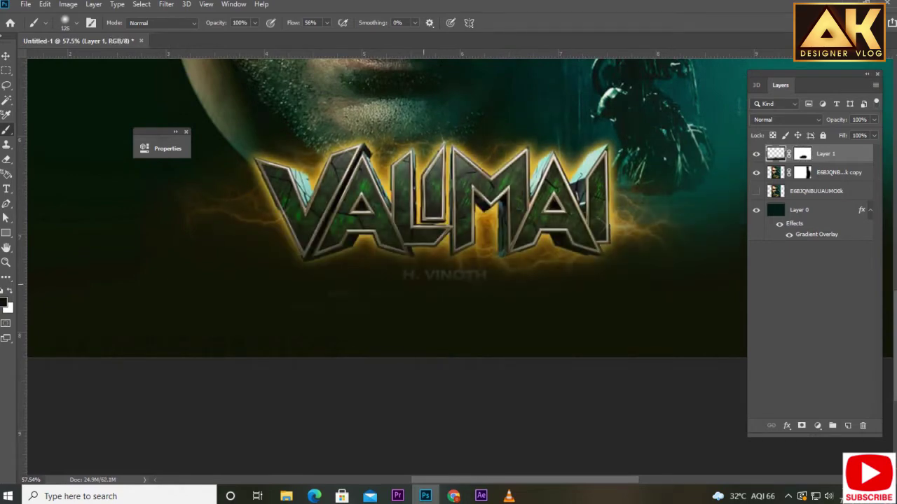
scroll(455, 280, down, 2)
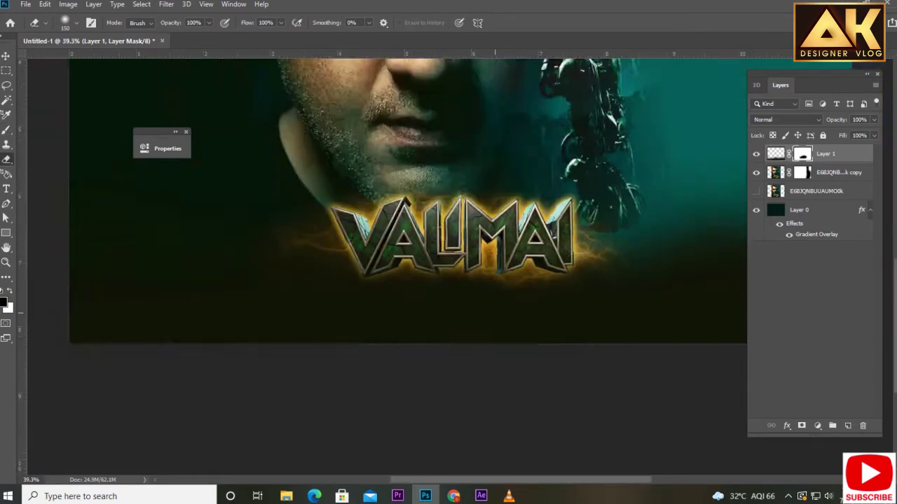
key(b)
scroll(561, 246, up, 3)
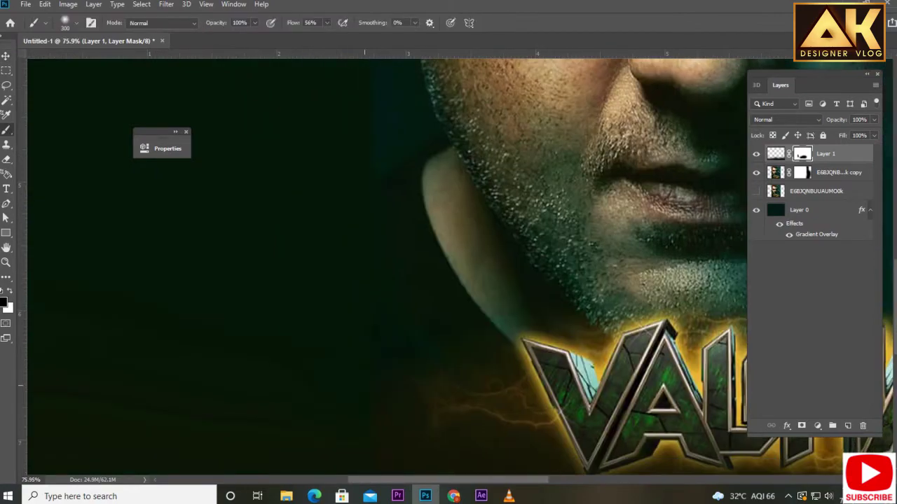
scroll(455, 280, up, 5)
scroll(455, 281, up, 5)
Place the sunglasses poster, move it to the left side and scale it down
key(v)
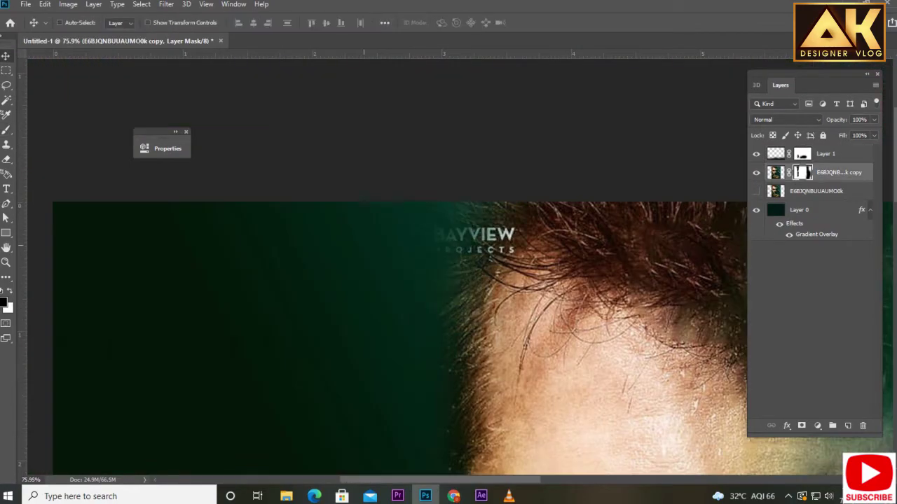
key(ctrl+0)
key(Return)
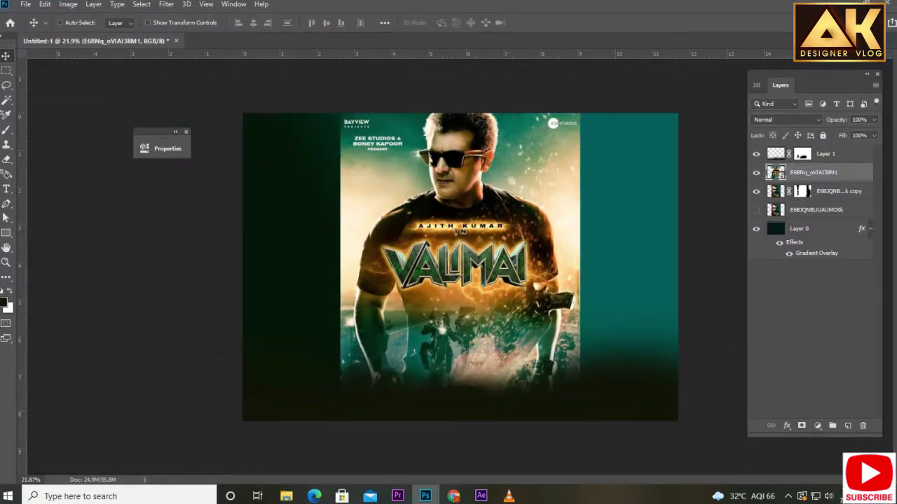
drag(426, 197, 324, 196)
key(ctrl+t)
drag(442, 420, 422, 367)
key(Return)
Send the sunglasses poster one layer down and stretch it over the left side
key(ctrl+0)
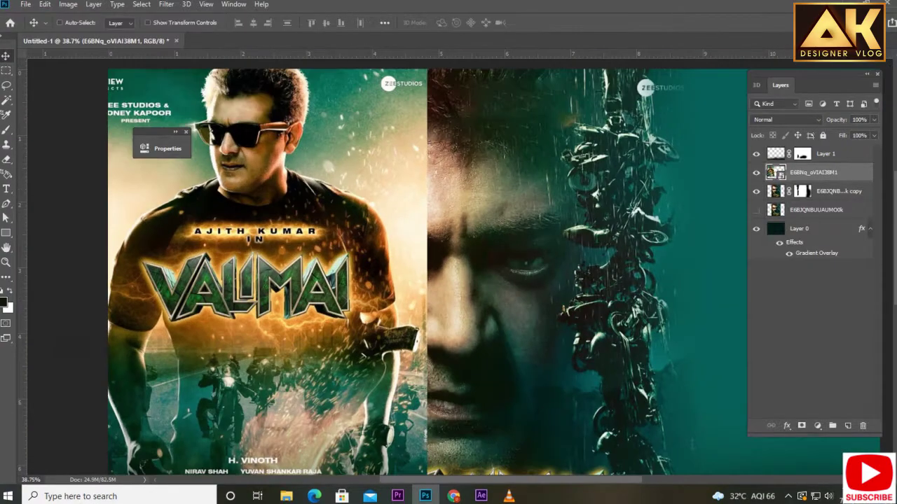
key(ctrl+bracketleft)
key(ctrl+t)
key(ctrl+0)
drag(246, 298, 243, 299)
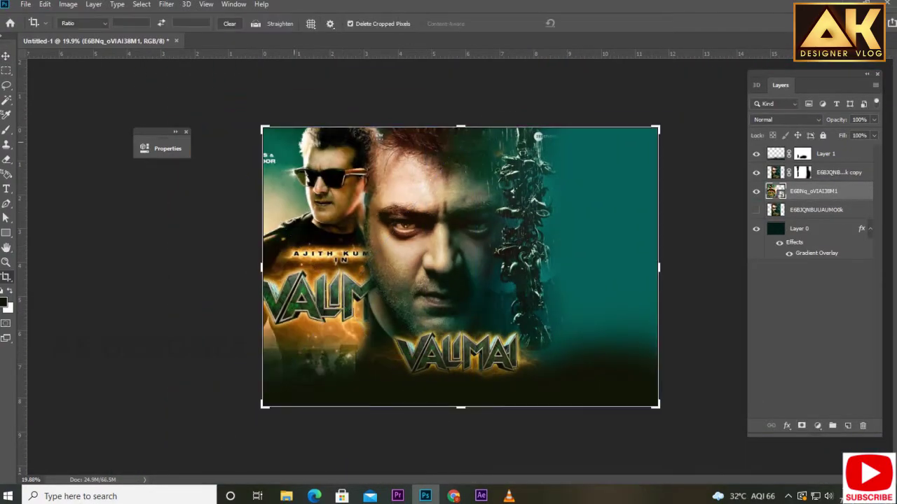
key(Return)
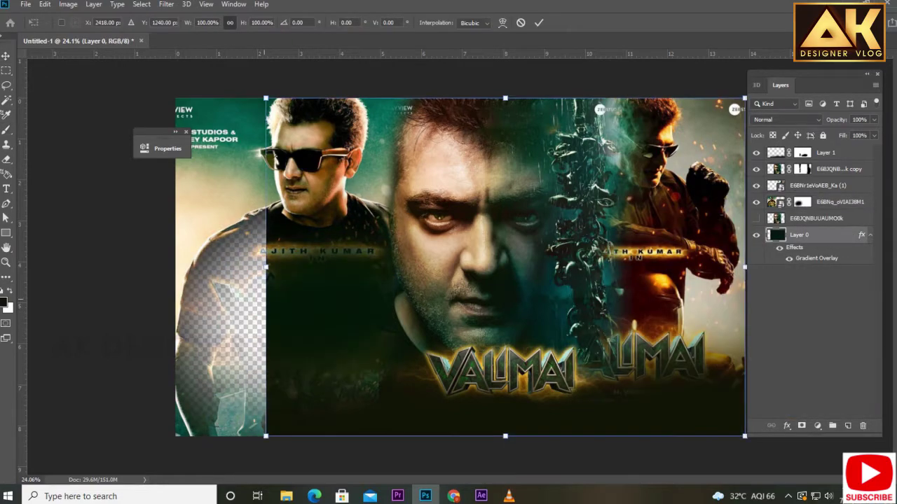
Hide the sunglasses poster's titles and lower part, and begin scaling the red-toned portrait
drag(210, 224, 364, 392)
scroll(460, 267, down, 1)
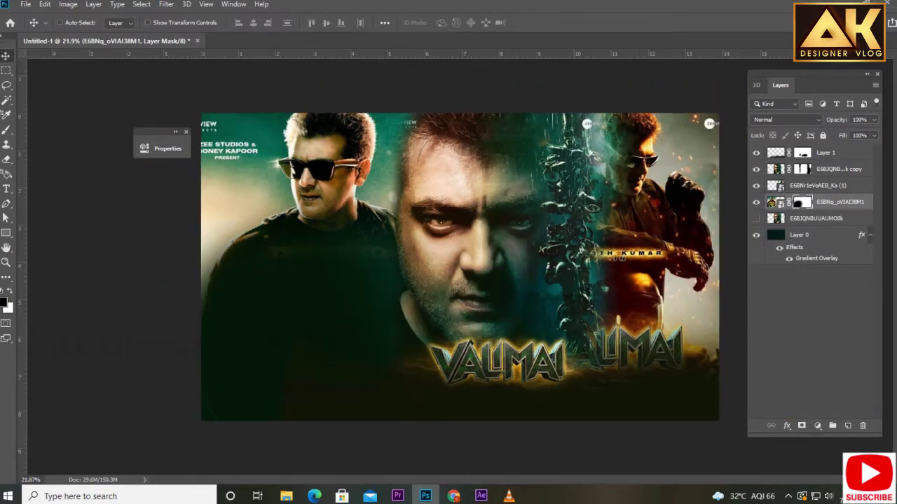
scroll(460, 267, up, 1)
key(ctrl+t)
Commit the red-toned portrait's size and blend its edge into the centre
scroll(460, 267, down, 1)
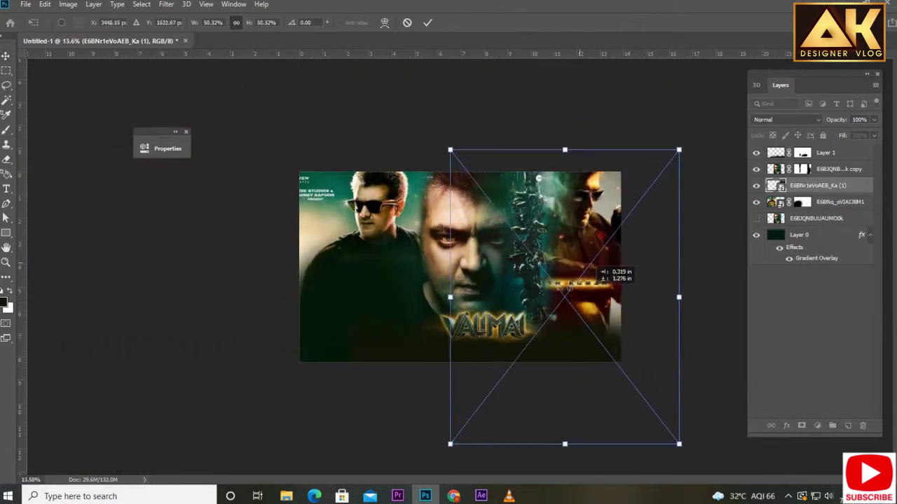
scroll(461, 267, down, 1)
key(Return)
key(b)
drag(490, 210, 504, 322)
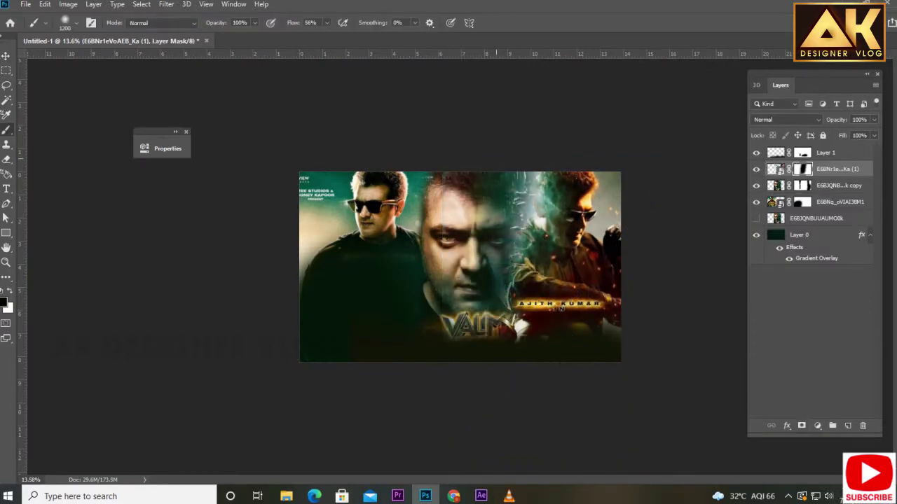
Stamp a merged layer of all visible artwork
key(ctrl+shift+alt+e)
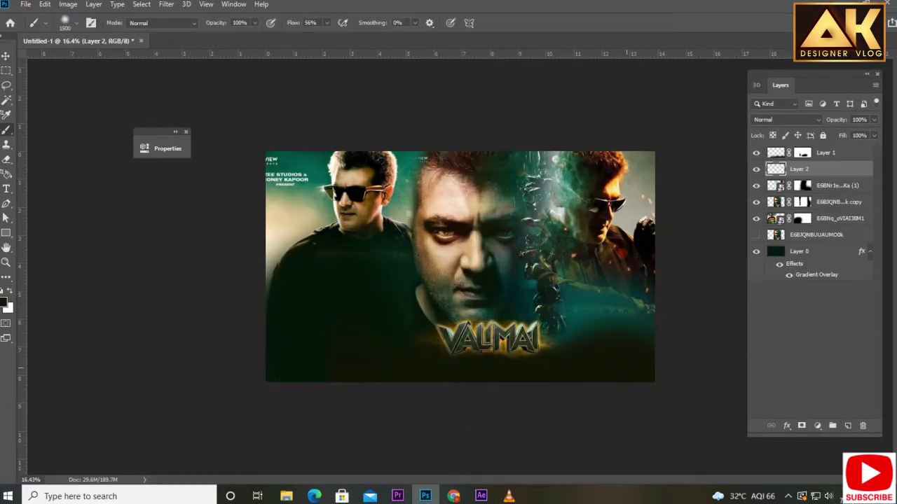
scroll(461, 267, up, 2)
key(e)
scroll(460, 267, down, 1)
key(v)
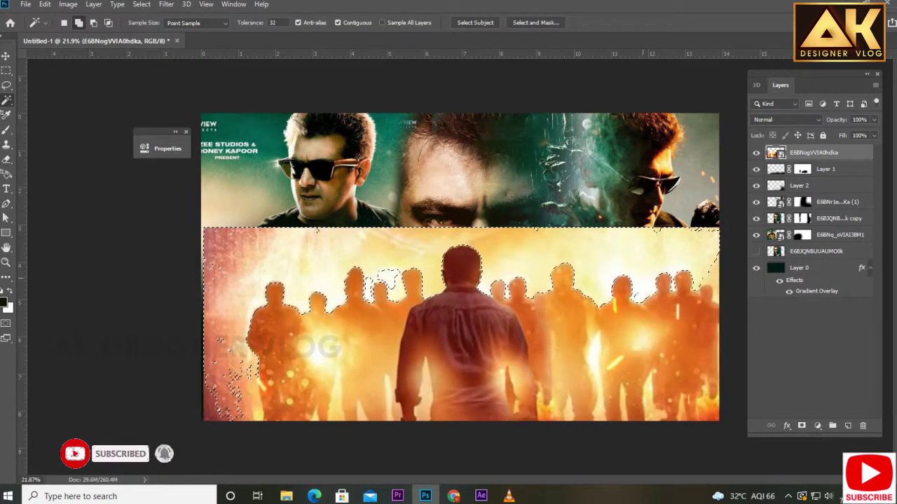
Select the crowd silhouettes, copy them to their own layer and cycle its blend modes
scroll(463, 271, up, 1)
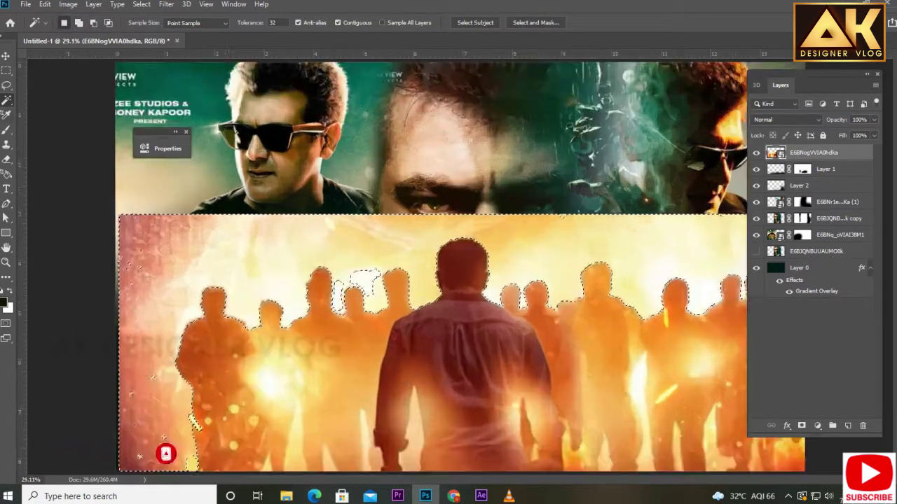
key(l)
scroll(460, 266, down, 2)
key(w)
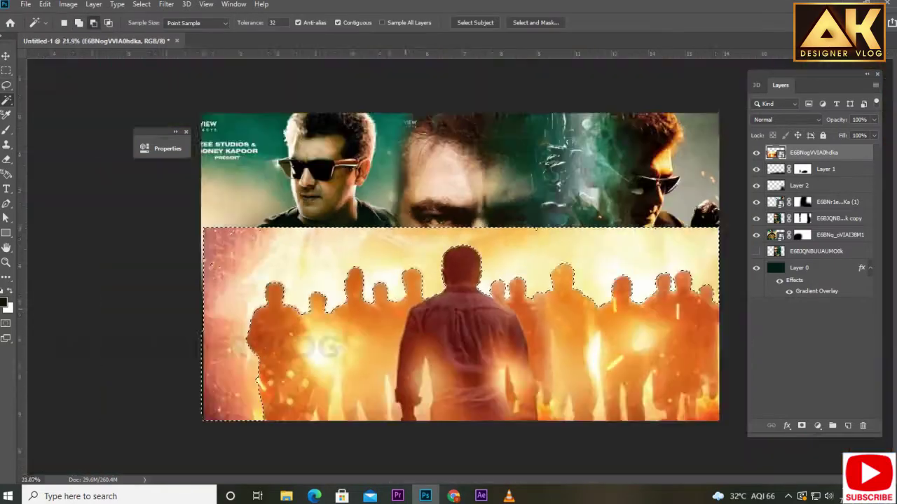
key(ctrl+j)
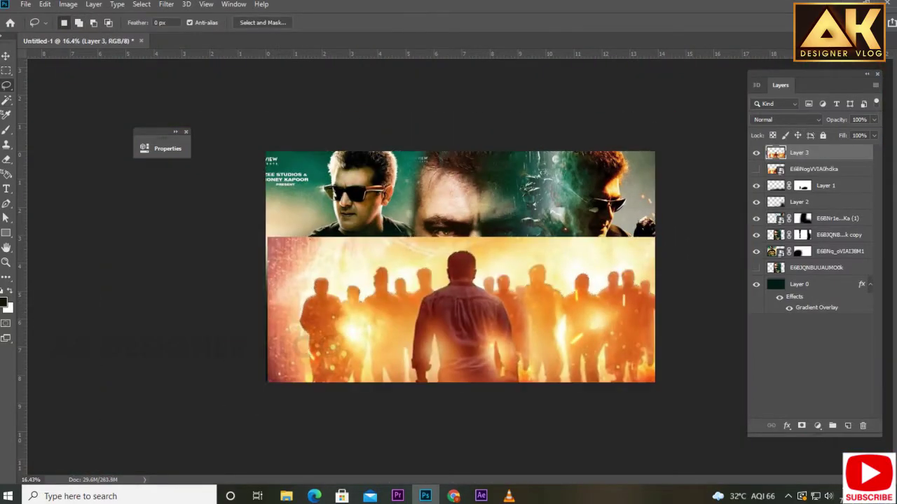
key(Down)
key(Down)
key(Down)
key(Down)
key(Down)
key(Down)
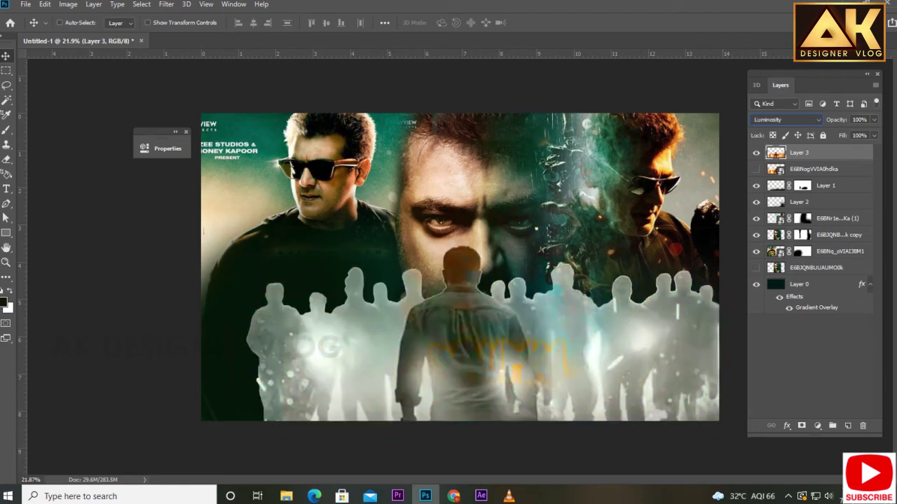
Hide the silhouette copy, set the full crowd image to Overlay and paint out its seam
click(756, 152)
click(756, 169)
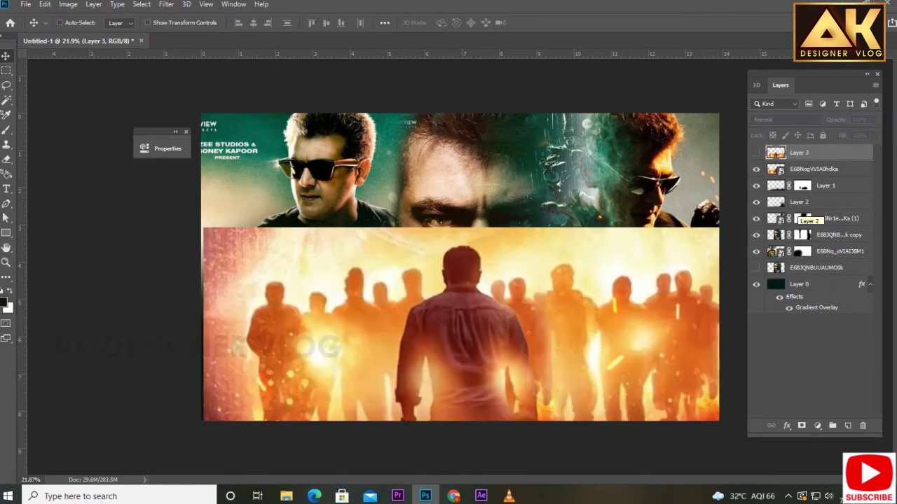
key(Down)
key(Down)
key(Down)
key(Down)
key(Down)
key(Down)
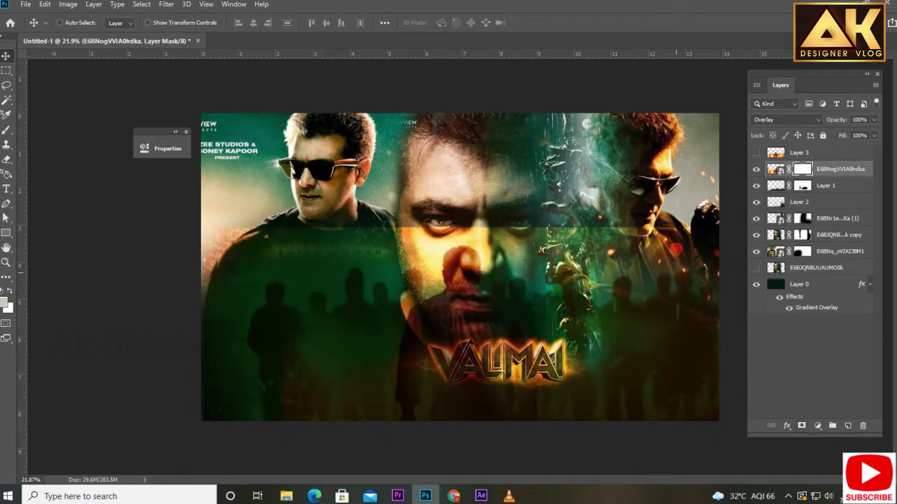
key(x)
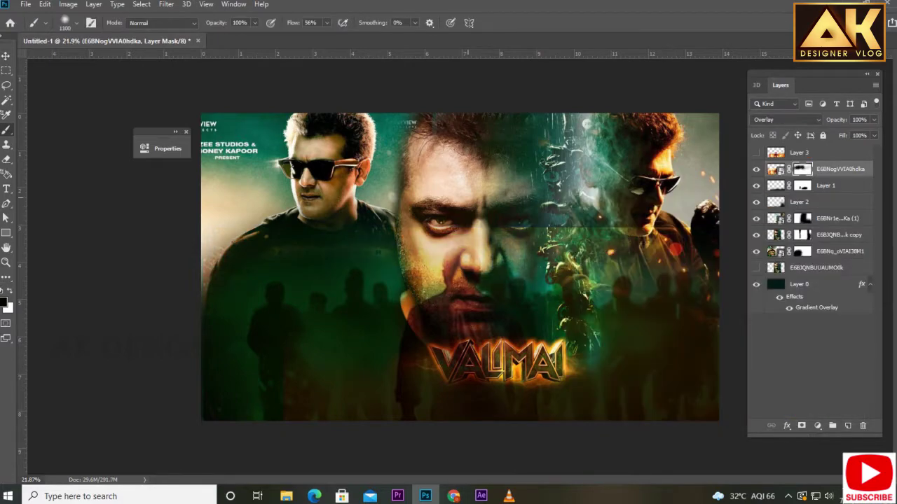
drag(465, 260, 618, 259)
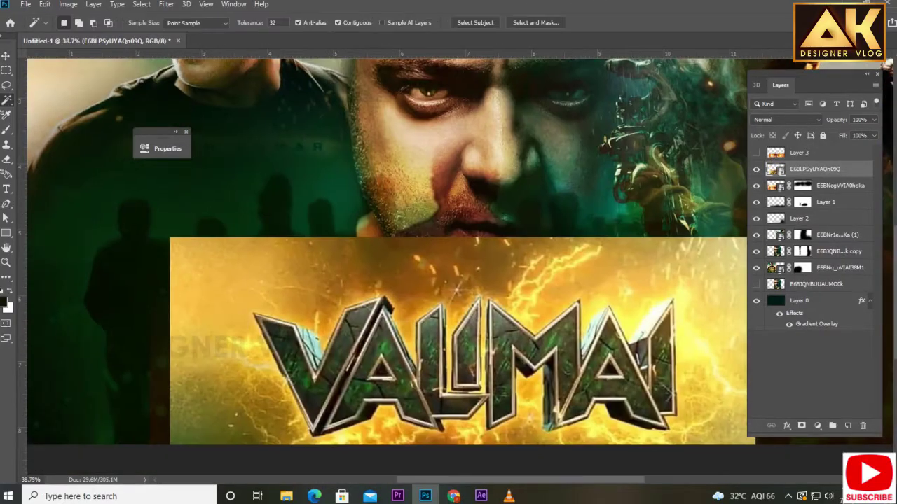
Duplicate the VALIMAI title layer, try Levels, Curves and Color Balance, and return it to Normal
key(ctrl+j)
key(ctrl+l)
key(Escape)
key(ctrl+m)
key(Escape)
key(ctrl+b)
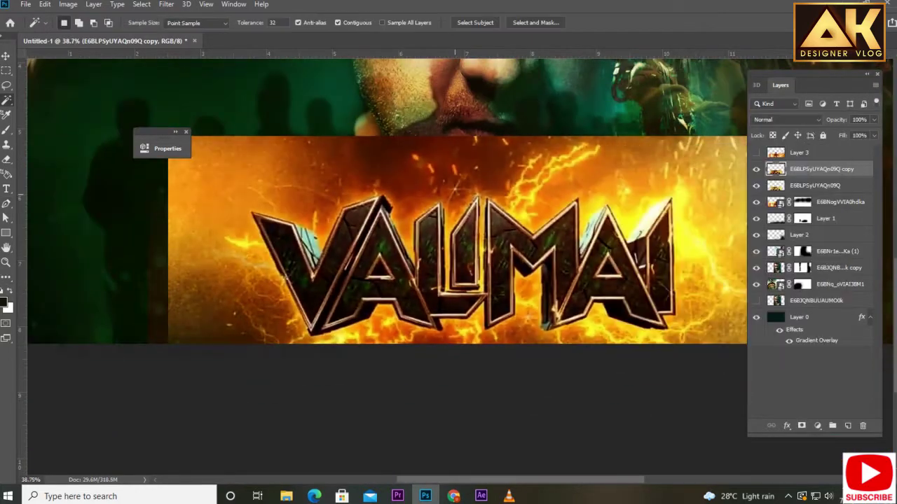
scroll(784, 119, down, 2)
scroll(785, 119, down, 1)
click(785, 119)
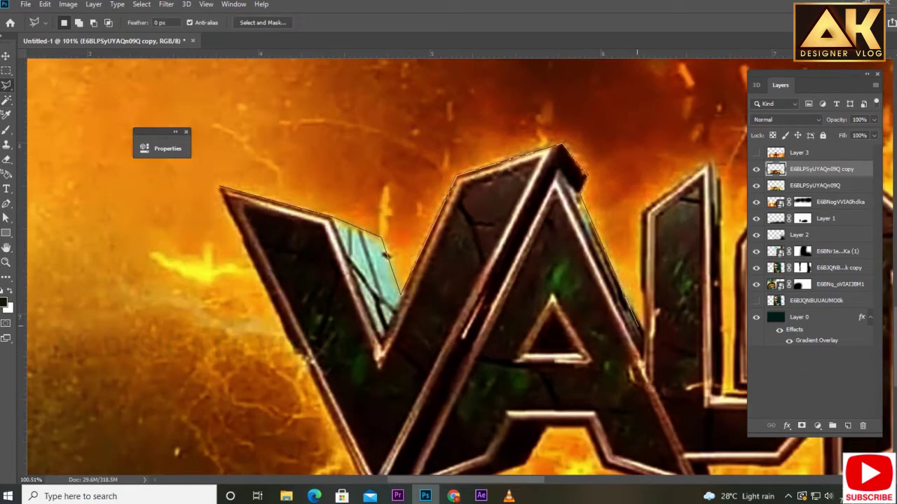
Trace the VALIMAI letters with the Polygonal Lasso and copy them onto a new layer
drag(690, 231, 595, 161)
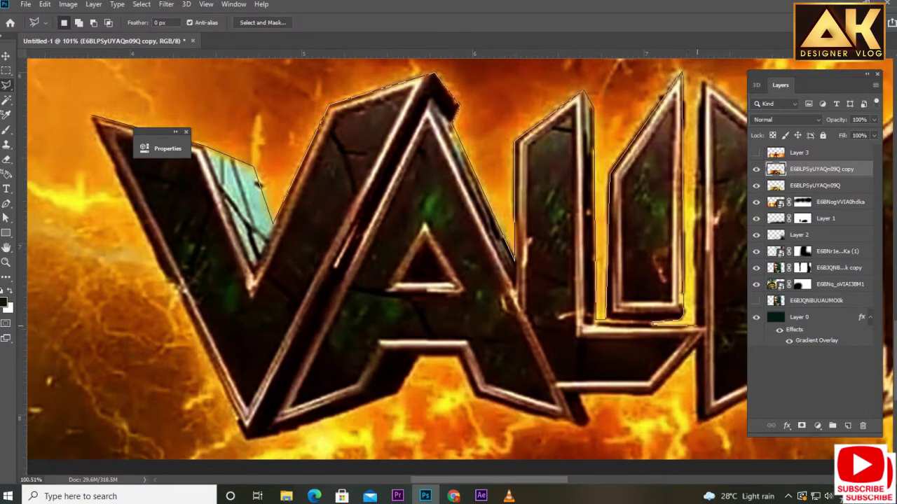
drag(631, 280, 207, 382)
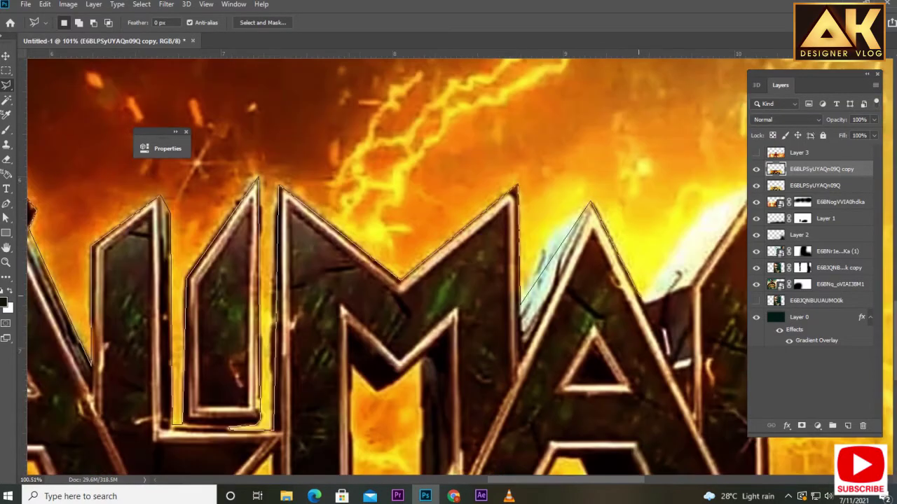
drag(595, 210, 435, 231)
drag(490, 385, 463, 154)
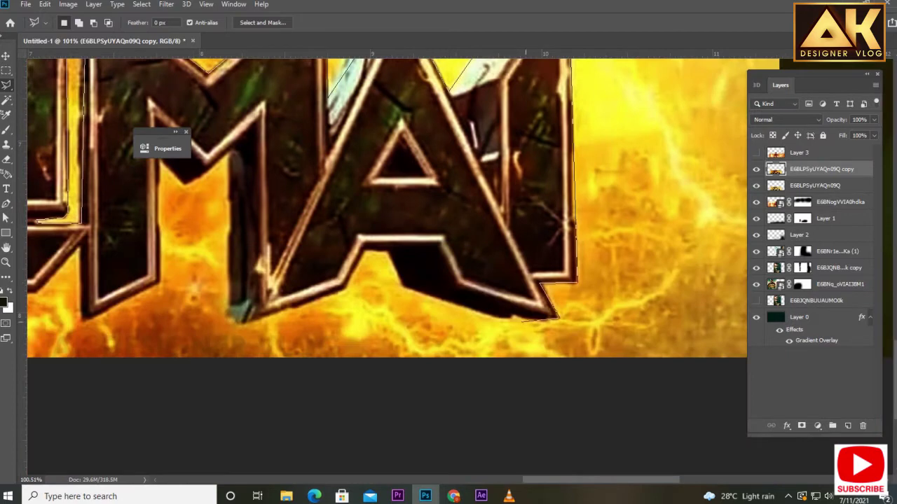
drag(399, 279, 552, 262)
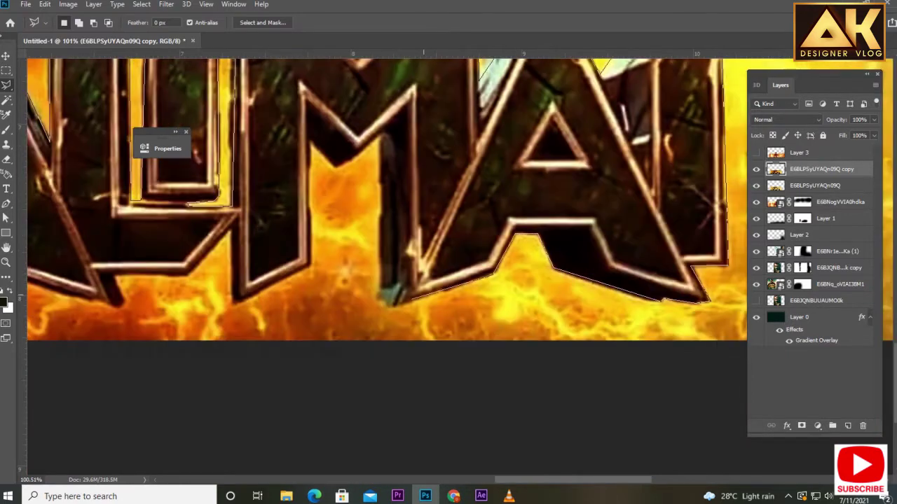
drag(312, 267, 472, 180)
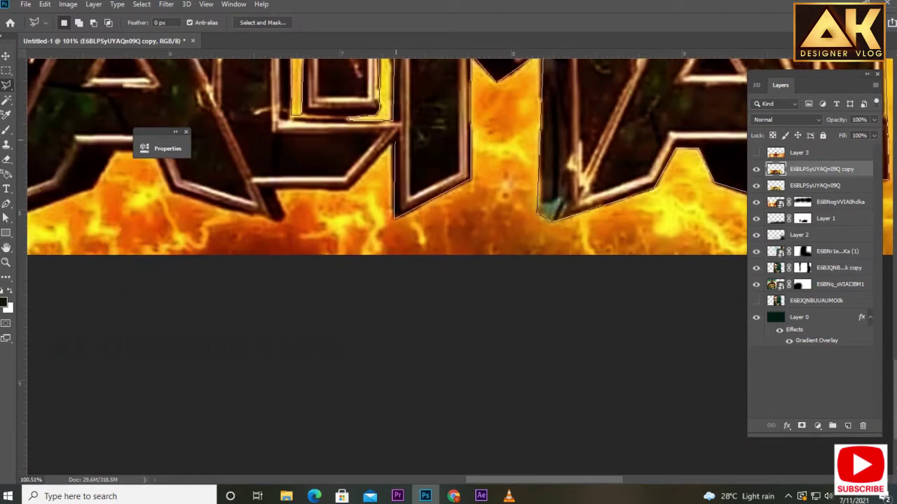
drag(297, 204, 412, 219)
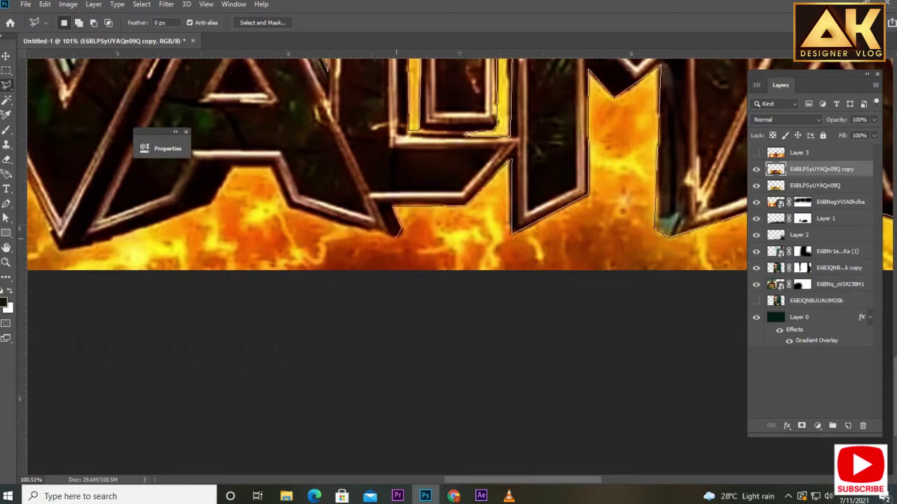
drag(276, 226, 408, 233)
drag(315, 210, 518, 417)
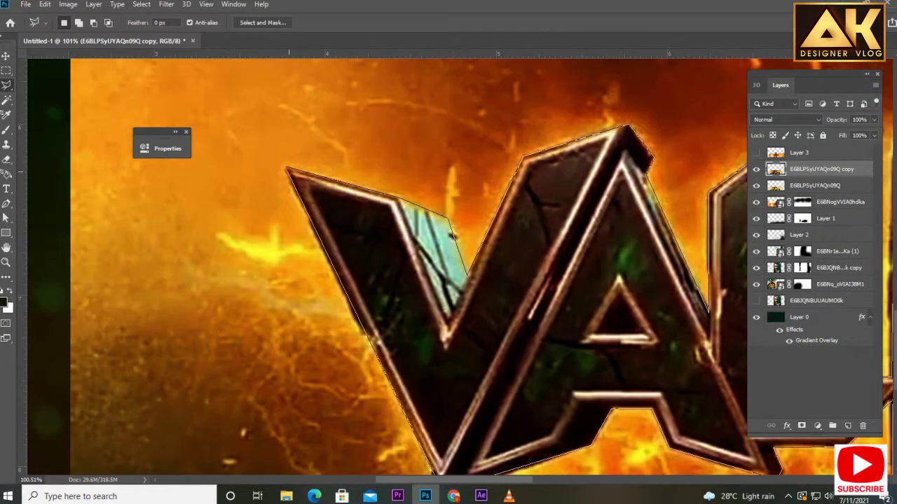
key(ctrl+0)
key(ctrl+j)
Hide the original title layer and its copy
click(756, 184)
click(755, 202)
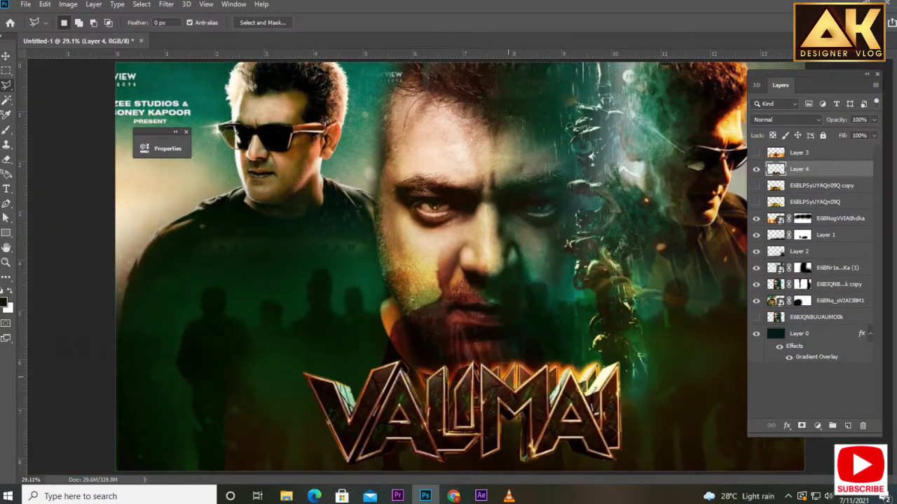
key(v)
scroll(428, 281, up, 2)
key(ctrl+b)
key(Escape)
Hide the E6BNogVVIA0hdka layer and return to painting on the E6BNq_oVIAI38M1 mask
click(802, 300)
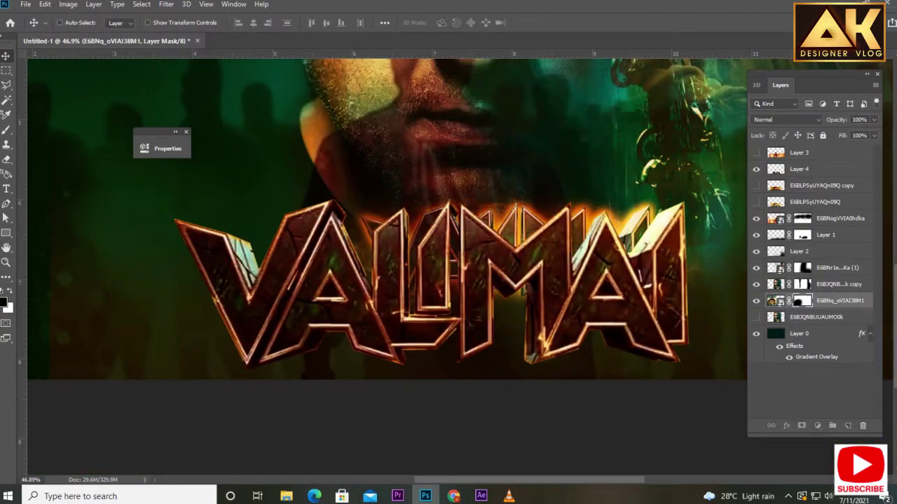
key(alt+bracketright)
scroll(385, 252, down, 2)
scroll(385, 252, up, 3)
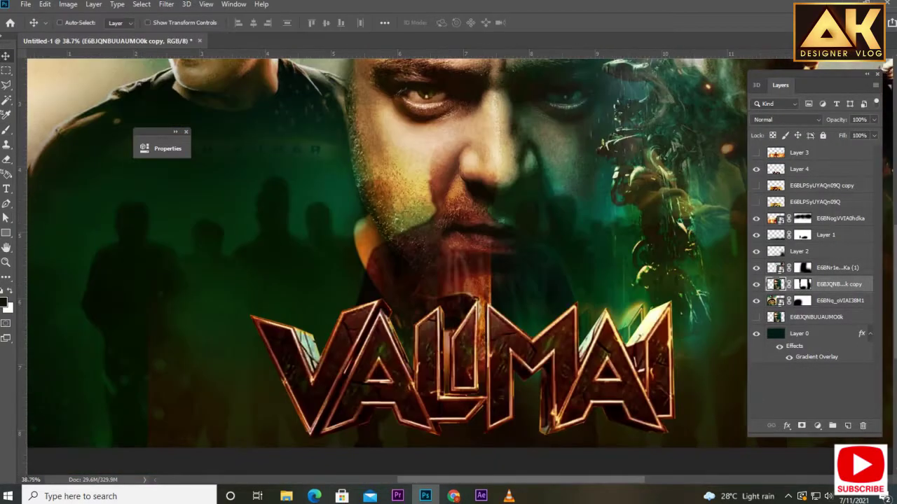
click(755, 218)
key(alt+bracketleft)
key(b)
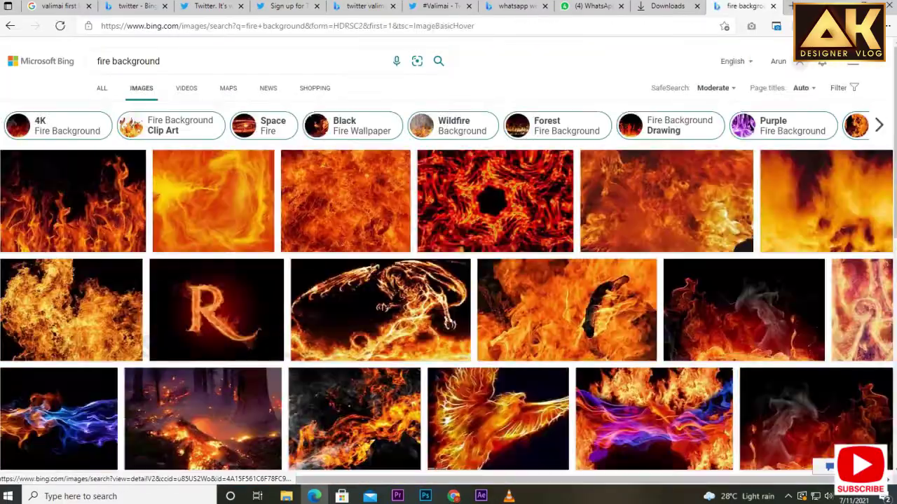
scroll(449, 280, down, 5)
scroll(448, 280, down, 5)
scroll(448, 280, down, 5)
scroll(449, 281, down, 5)
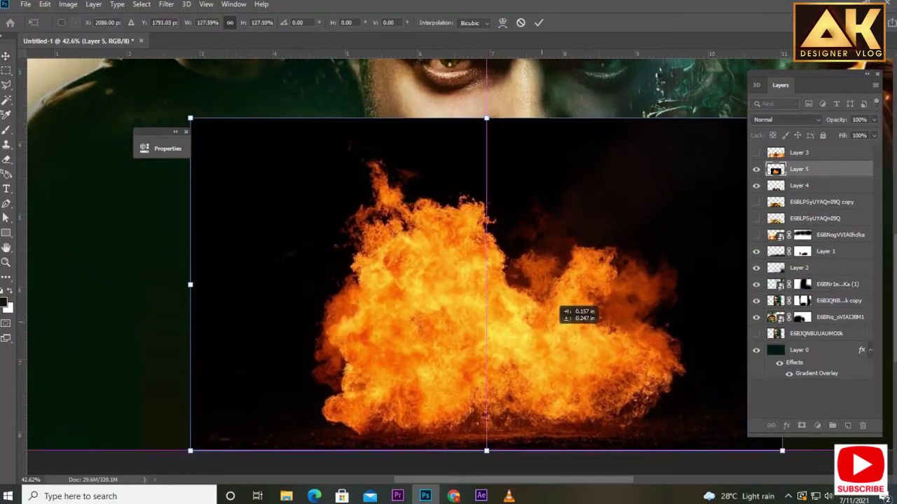
Commit the fire image behind the title and set it to Screen
key(Return)
key(shift+alt+s)
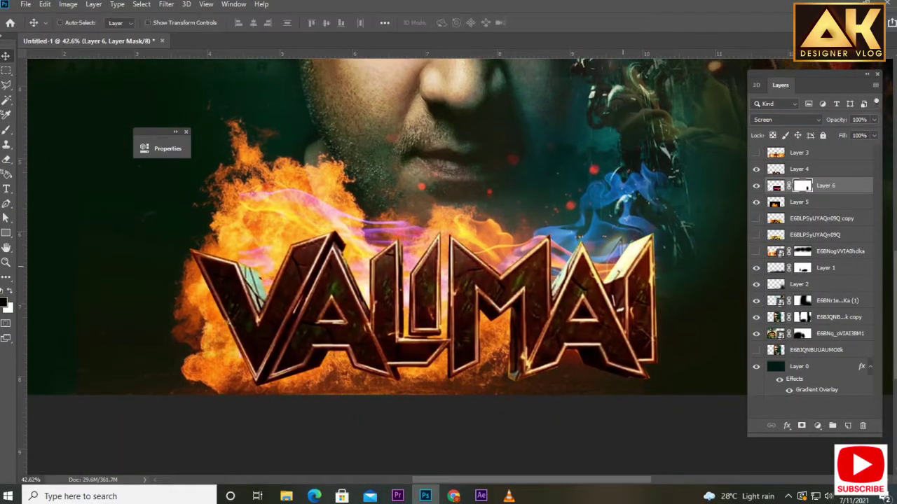
key(alt+Tab)
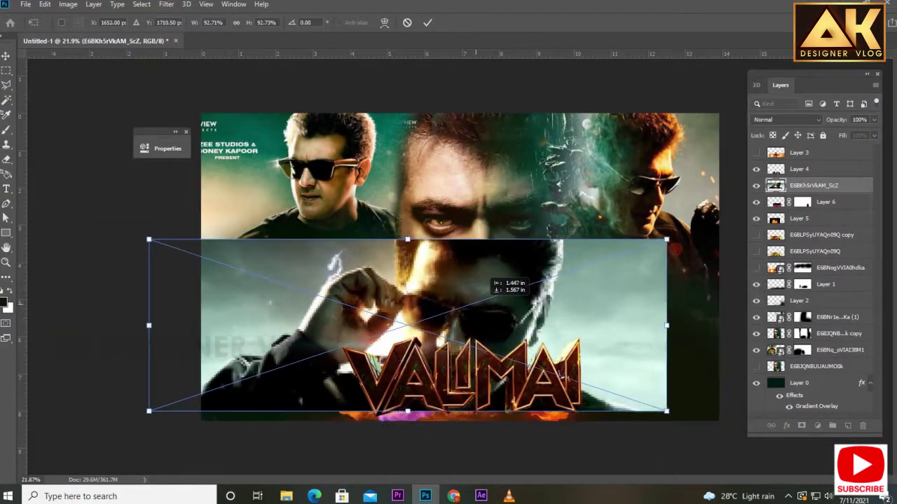
Shrink the E6BKh5rVkAM_ScZ image onto the title, clip it to the letters at low opacity
drag(535, 294, 396, 275)
drag(340, 313, 469, 379)
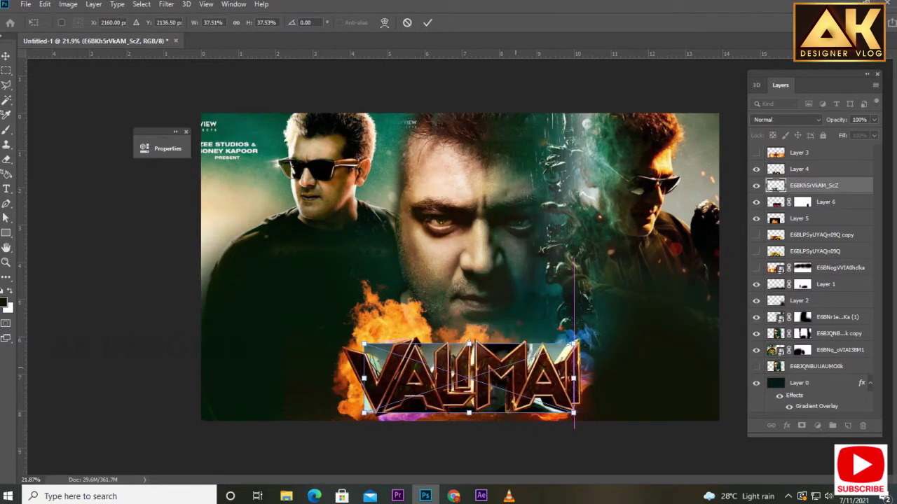
key(ctrl+bracketright)
scroll(459, 266, up, 3)
key(2)
key(6)
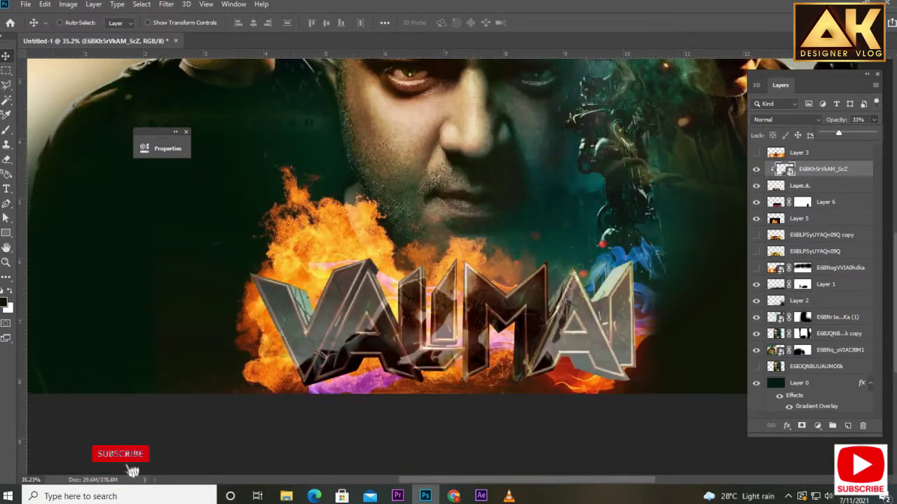
Apply a Color Balance to the title texture and resize it to fit the letters
key(ctrl+b)
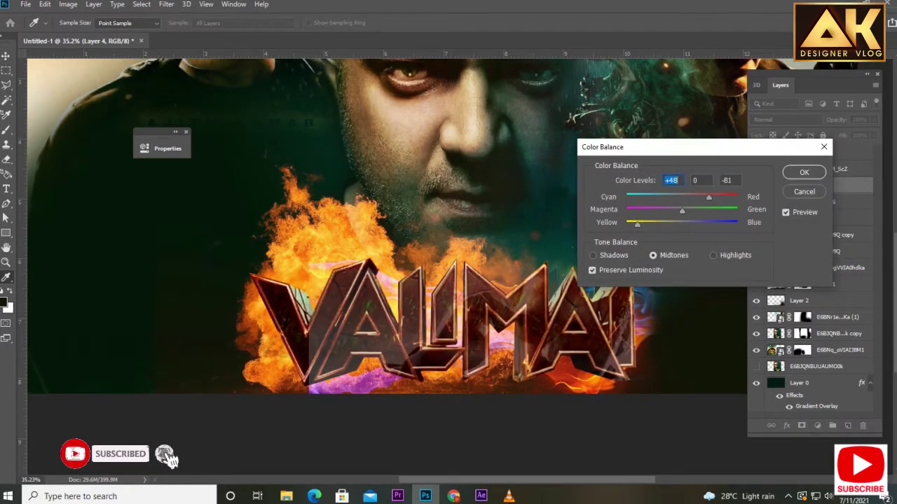
key(Return)
key(ctrl+t)
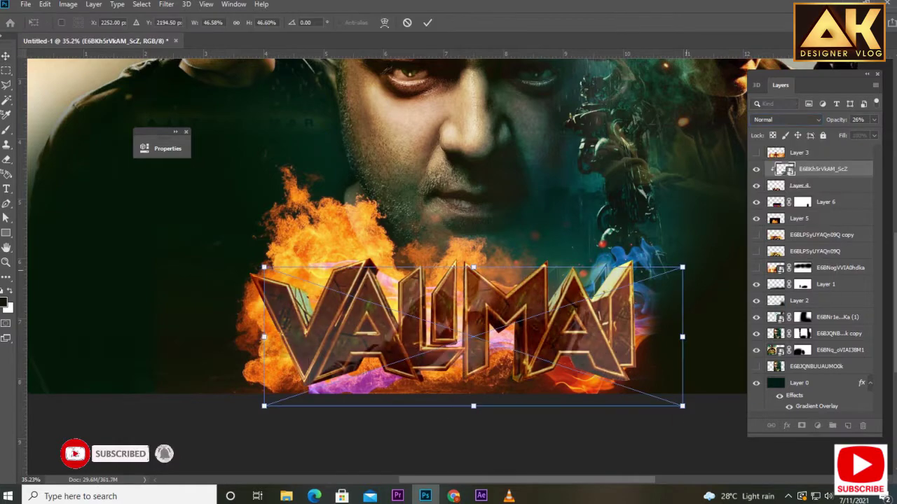
click(423, 290)
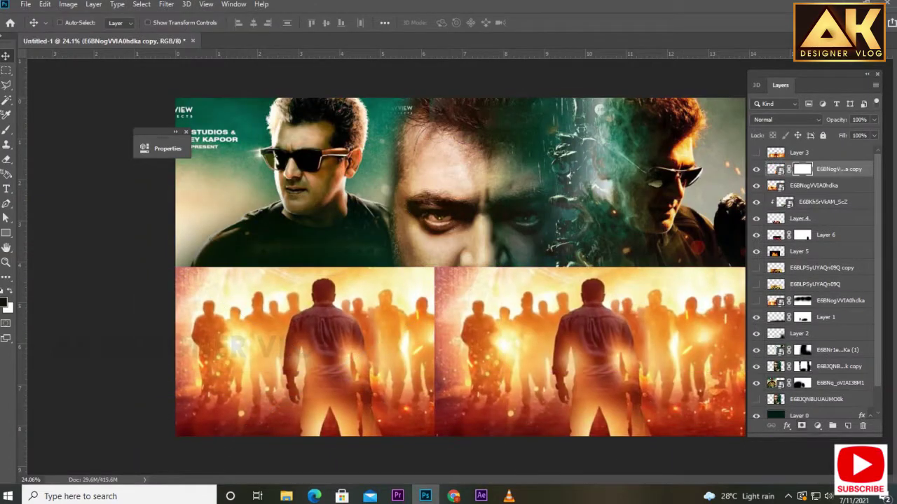
Rasterize both crowd image layers and merge them into one strip
drag(459, 281, 477, 405)
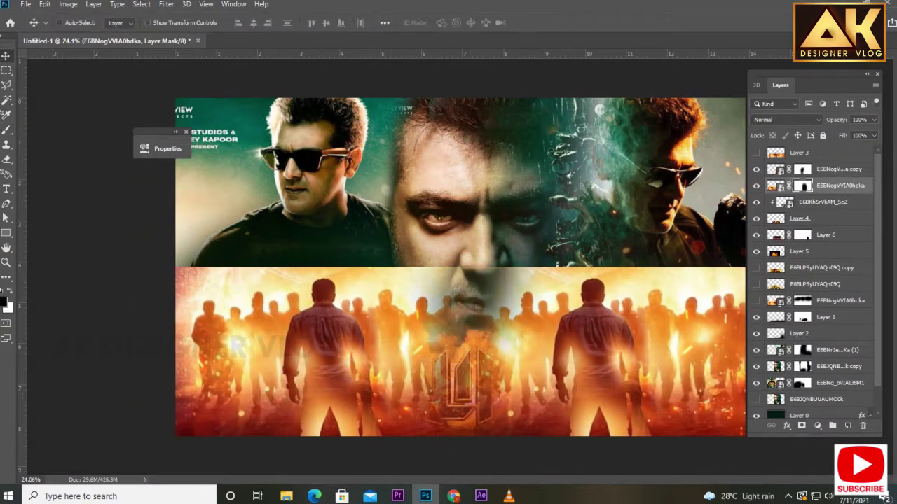
shift+click(837, 169)
right_click(835, 168)
click(736, 200)
key(l)
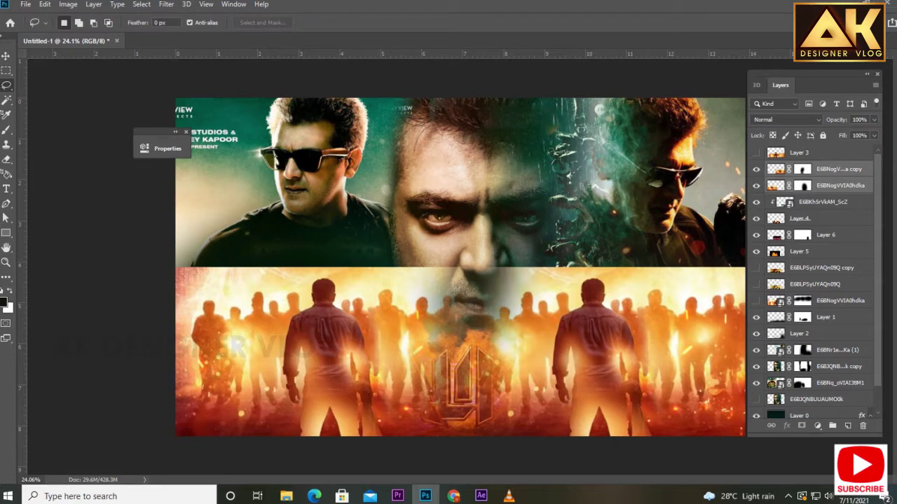
right_click(825, 177)
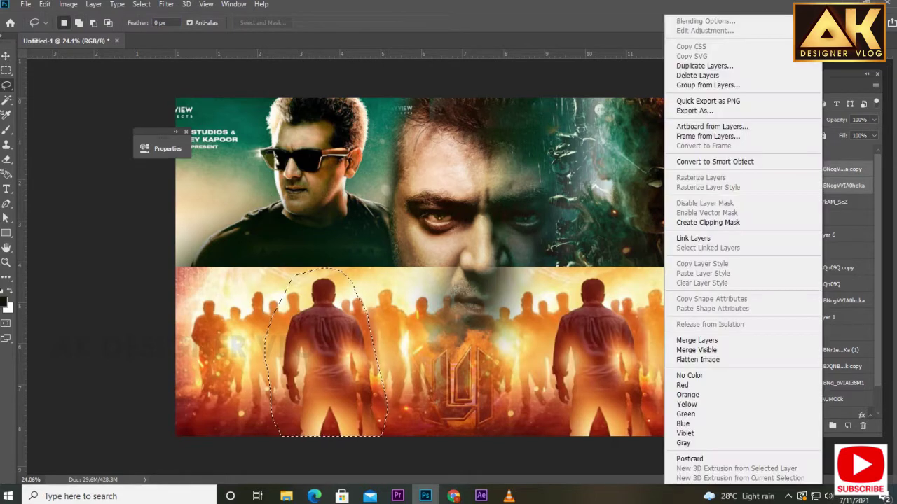
click(707, 338)
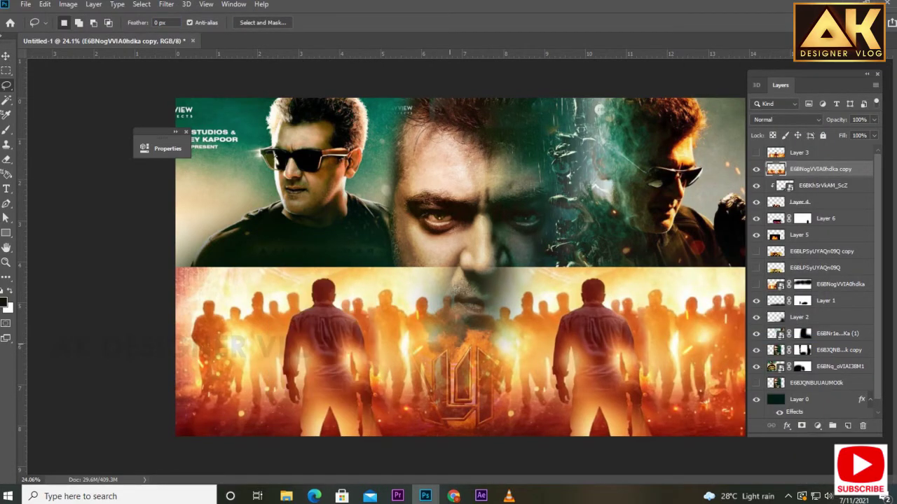
Copy the hero figure to its own layer, duplicate it, flip it horizontally and centre it
key(ctrl+j)
drag(262, 366, 360, 367)
key(e)
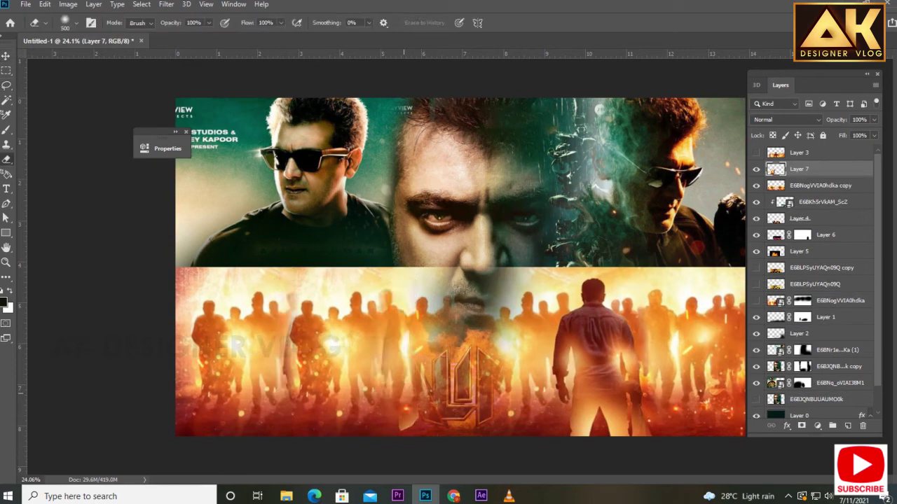
key(ctrl+j)
key(ctrl+t)
right_click(411, 375)
click(438, 360)
drag(438, 360, 421, 343)
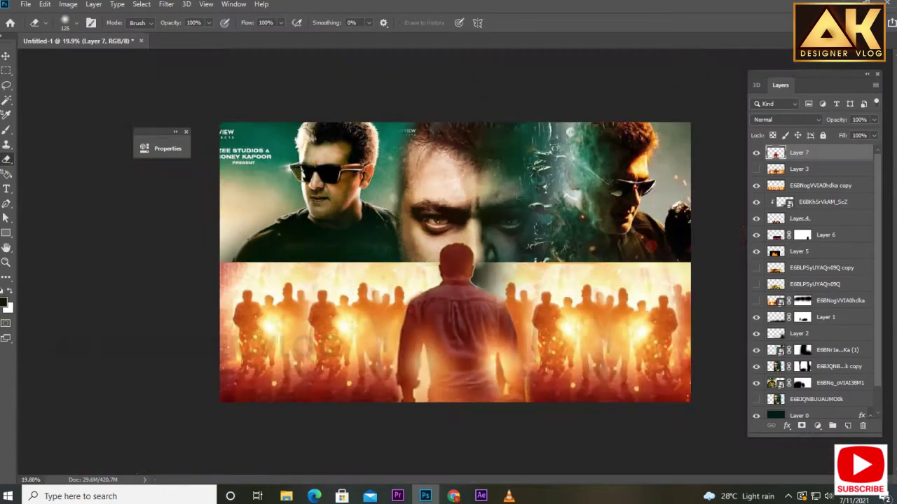
Set the crowd silhouette layer's blend mode to Multiply
scroll(784, 119, down, 5)
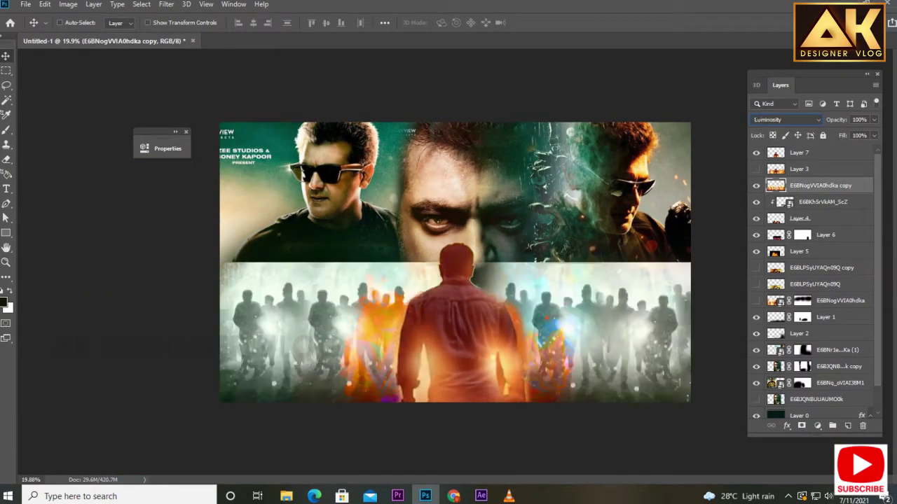
scroll(785, 120, up, 2)
scroll(784, 120, down, 3)
scroll(784, 119, up, 3)
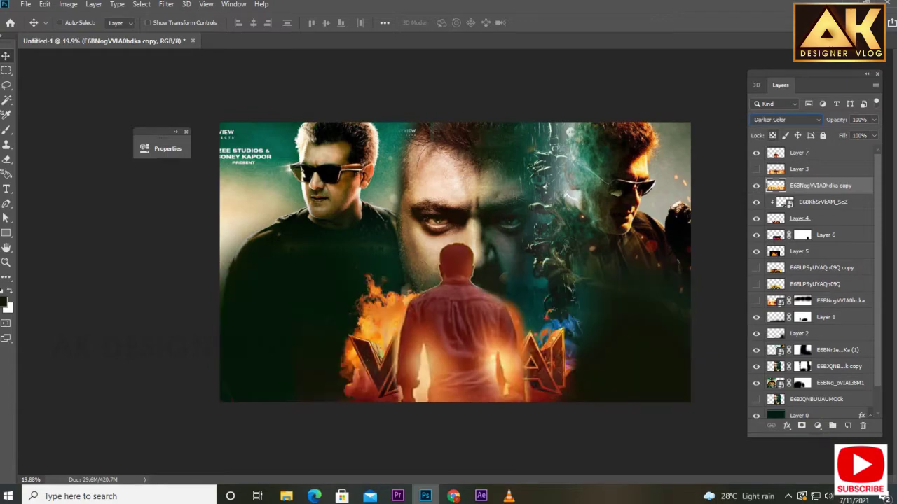
scroll(784, 120, up, 1)
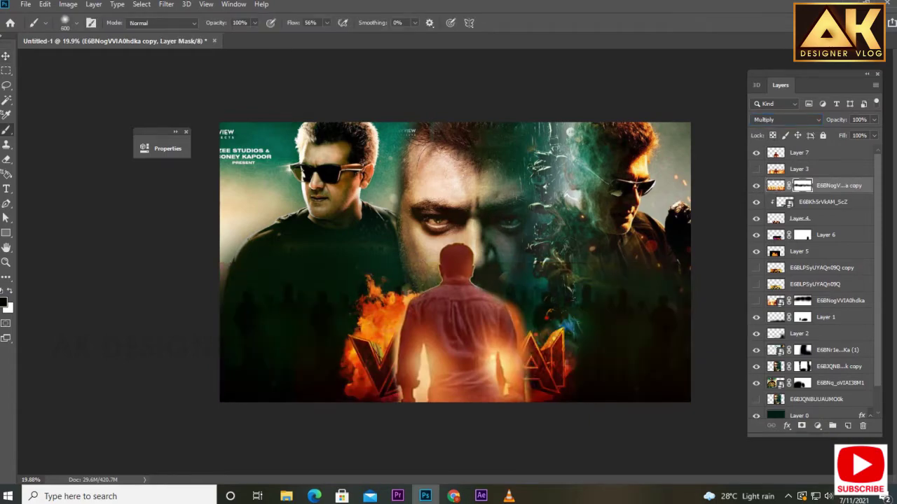
scroll(494, 340, up, 3)
Move Layer 7 (the hero figure) below Layer 5 in the layer stack
key(v)
right_click(495, 341)
click(504, 344)
scroll(505, 344, down, 3)
mouse_move(798, 152)
mouse_down()
mouse_move(778, 213)
mouse_move(778, 258)
mouse_up()
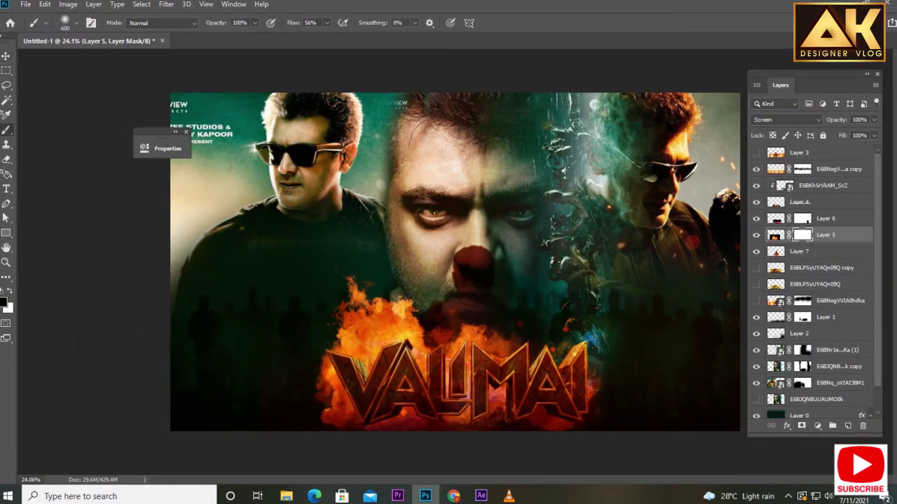
Reposition the hero figure on the canvas beneath the fire
key(v)
right_click(480, 275)
click(510, 294)
mouse_move(510, 294)
mouse_down()
mouse_move(641, 231)
mouse_move(426, 272)
mouse_up()
Place the E6BJ2pGUUAEgoF2 running-man poster into the left banner and try blend modes
key(alt+Tab)
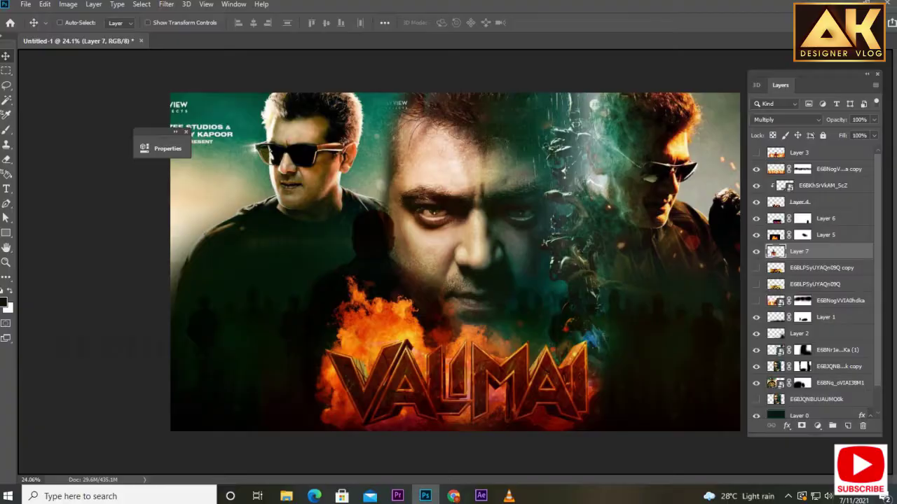
drag(155, 280, 309, 259)
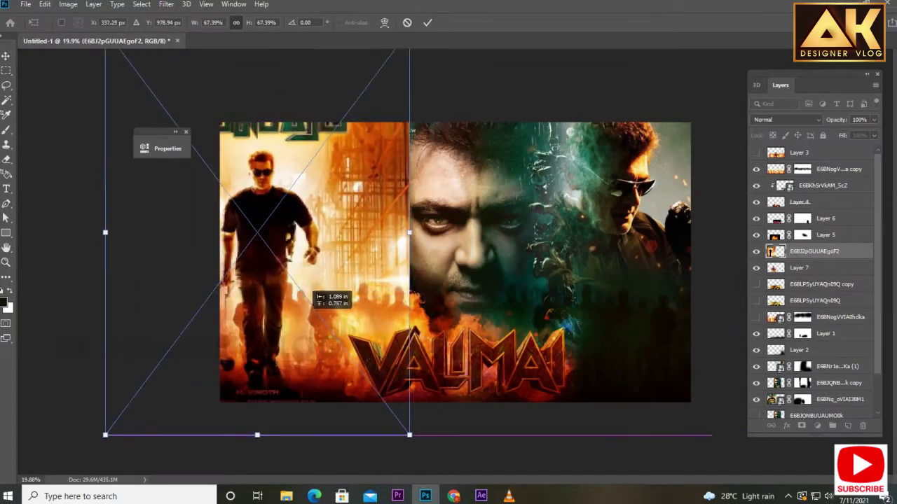
key(shift+plus)
key(shift+plus)
key(shift+plus)
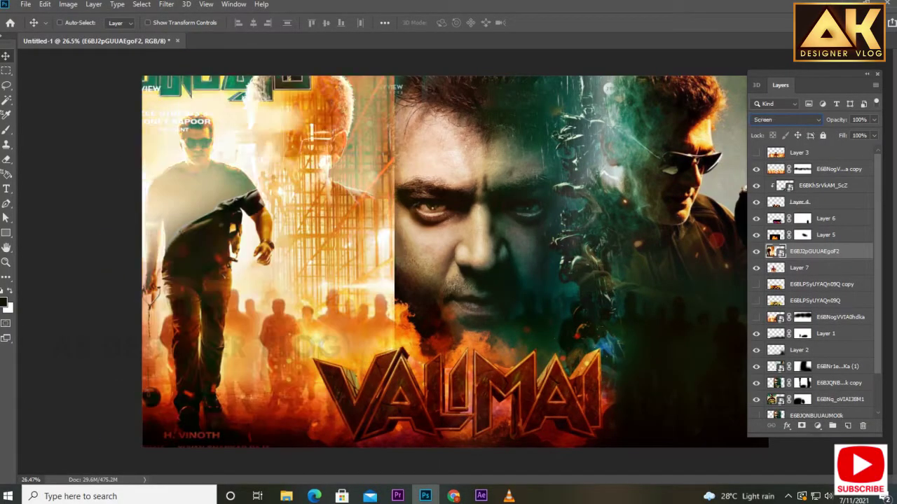
key(shift+plus)
key(shift+plus)
key(shift+plus)
key(shift+plus)
key(shift+plus)
key(shift+plus)
scroll(444, 276, up, 3)
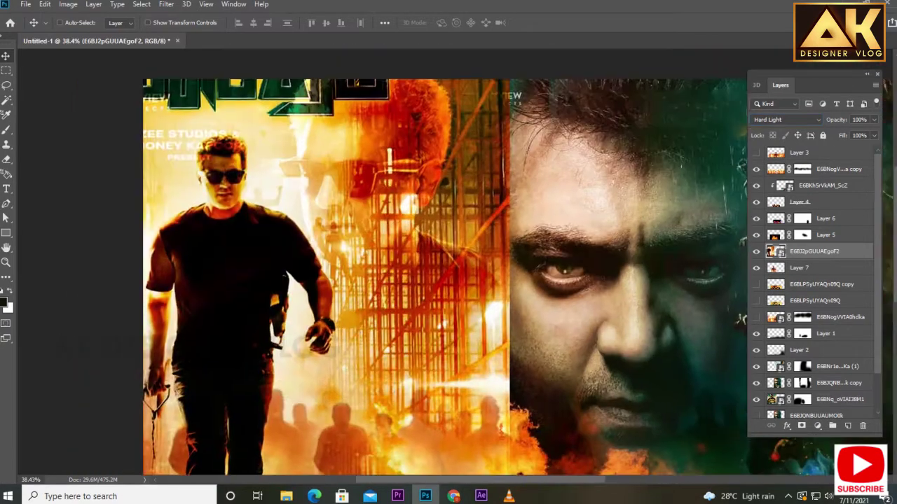
key(shift+plus)
key(shift+plus)
key(shift+plus)
key(shift+plus)
key(shift+plus)
key(shift+plus)
key(shift+plus)
key(shift+plus)
key(shift+plus)
key(shift+plus)
key(shift+plus)
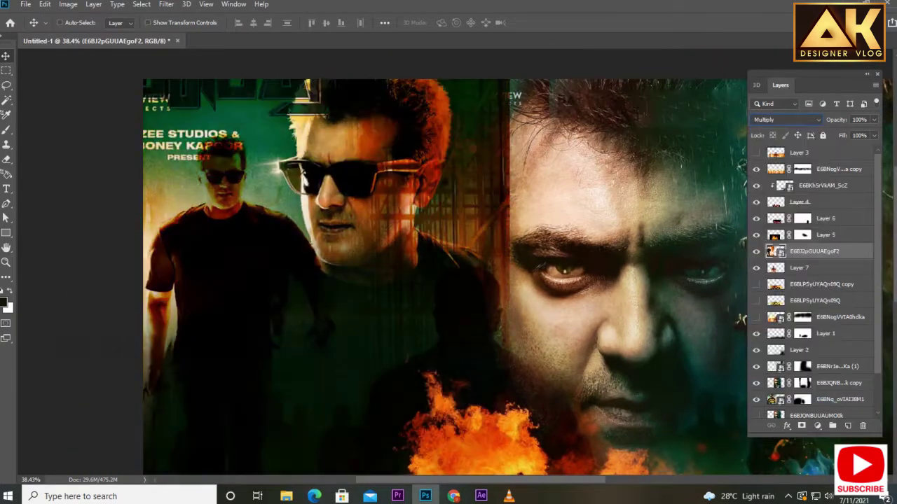
key(shift+plus)
key(shift+plus)
key(shift+plus)
Settle the poster on Hard Light and mask out the scaffolding over the central face
key(shift+plus)
key(shift+plus)
key(shift+plus)
key(shift+plus)
scroll(448, 277, down, 3)
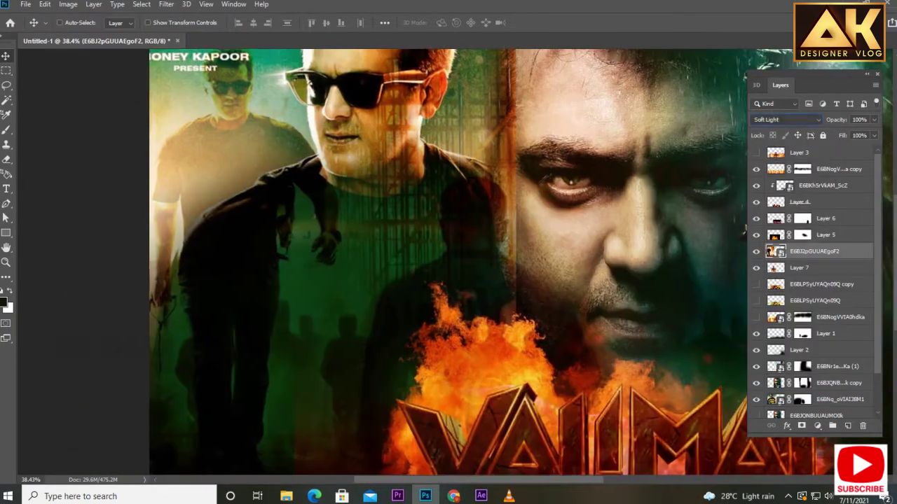
key(shift+plus)
scroll(449, 277, up, 3)
key(b)
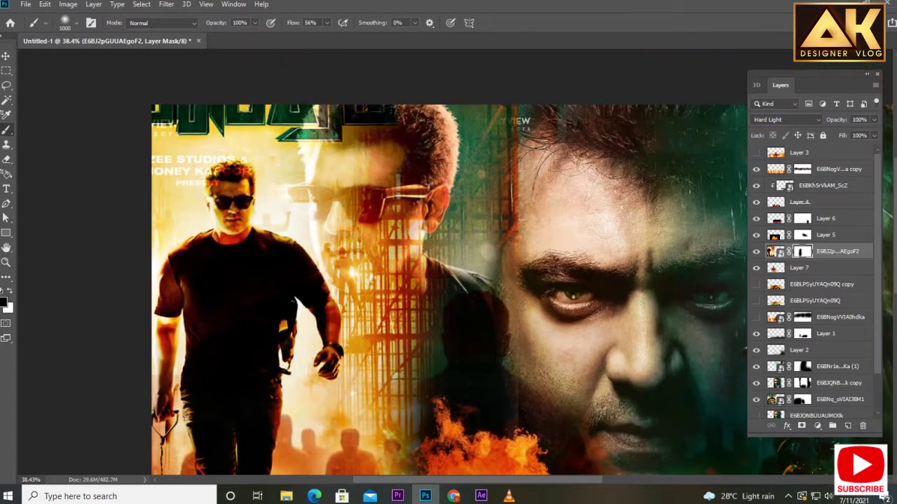
drag(358, 182, 385, 336)
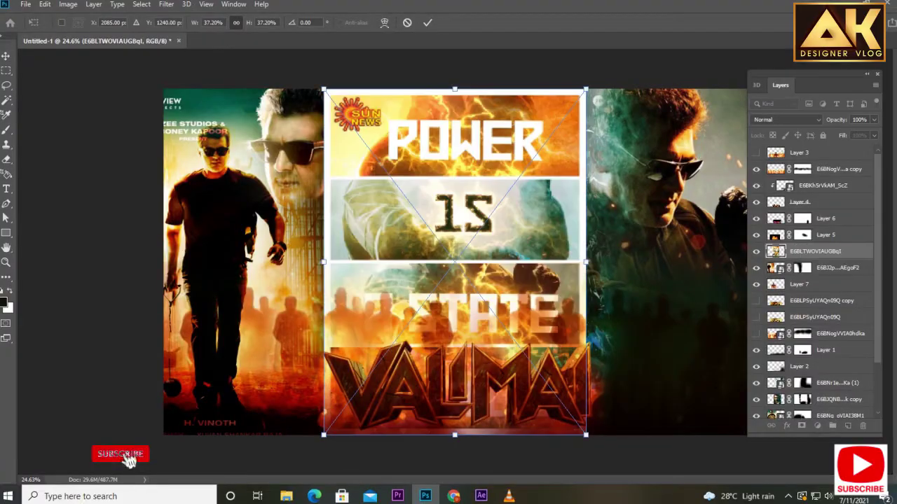
Copy the POWER, IS, A STATE and OF MIND word strips onto separate layers and line them up
drag(482, 159, 284, 417)
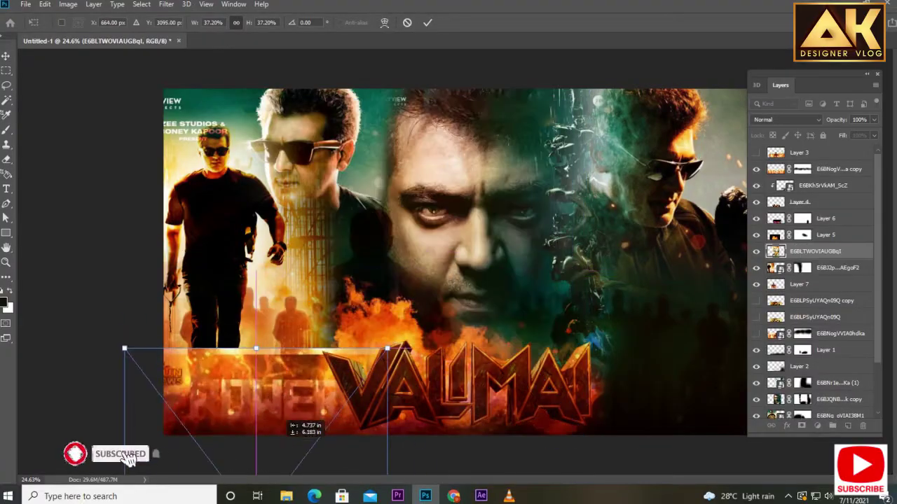
key(ctrl+j)
key(v)
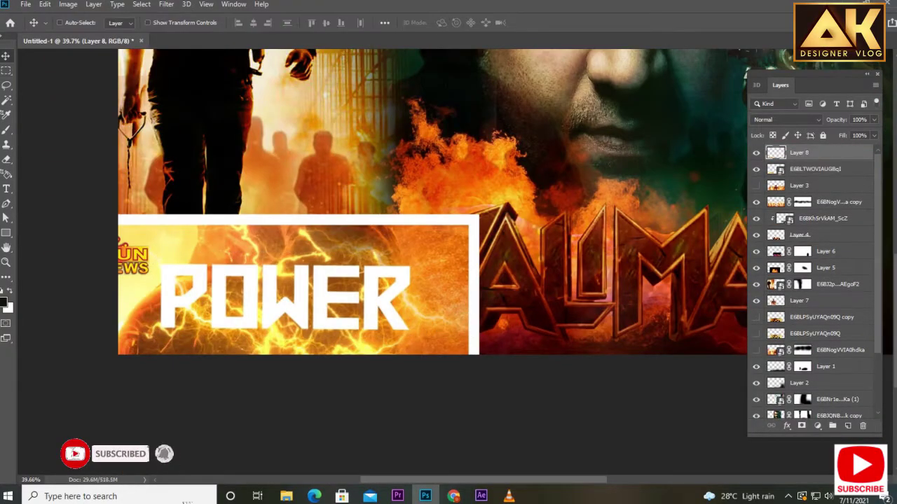
key(ctrl+j)
key(v)
drag(350, 196, 490, 365)
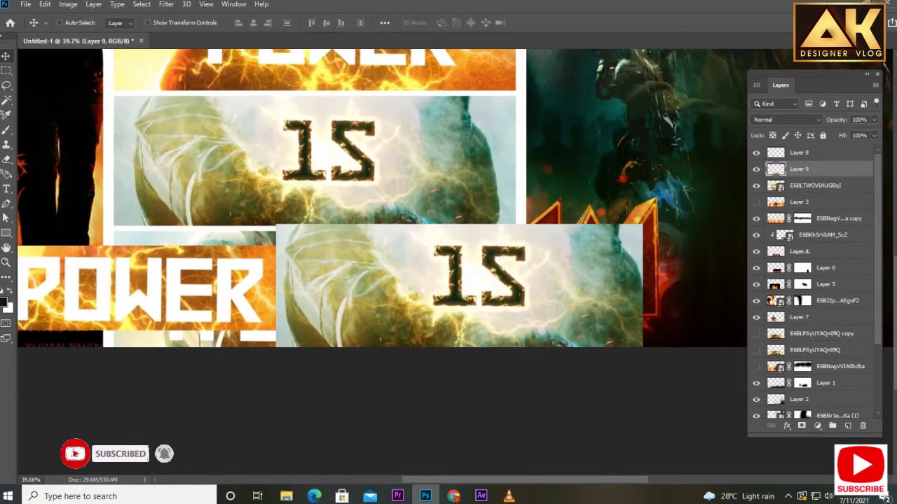
key(ctrl+j)
drag(511, 268, 544, 62)
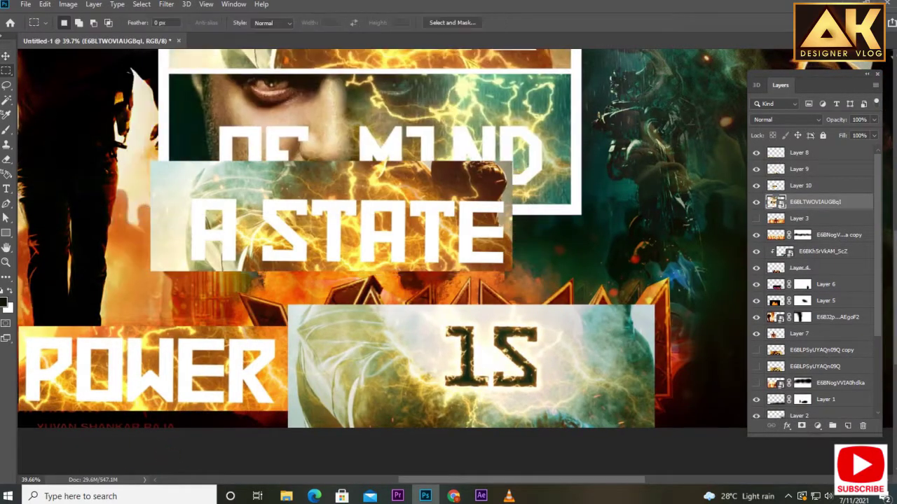
key(ctrl+j)
key(v)
drag(343, 225, 504, 308)
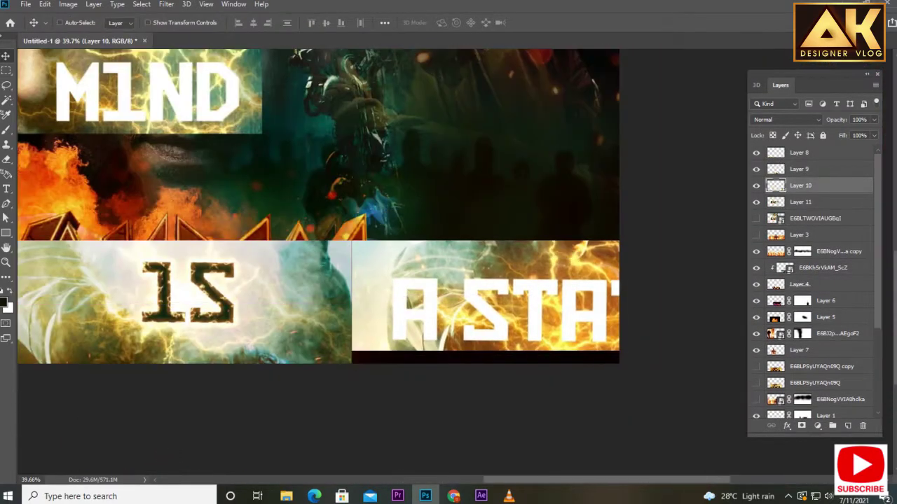
Scale the strips down, merge them into one row and position it above the VALIMAI title
key(ctrl+t)
key(ctrl+0)
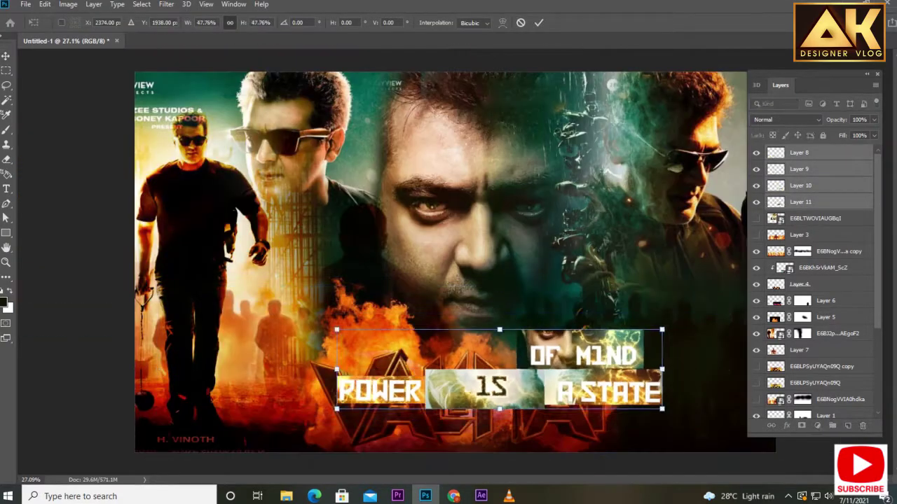
key(Return)
drag(428, 242, 560, 281)
key(ctrl+e)
key(m)
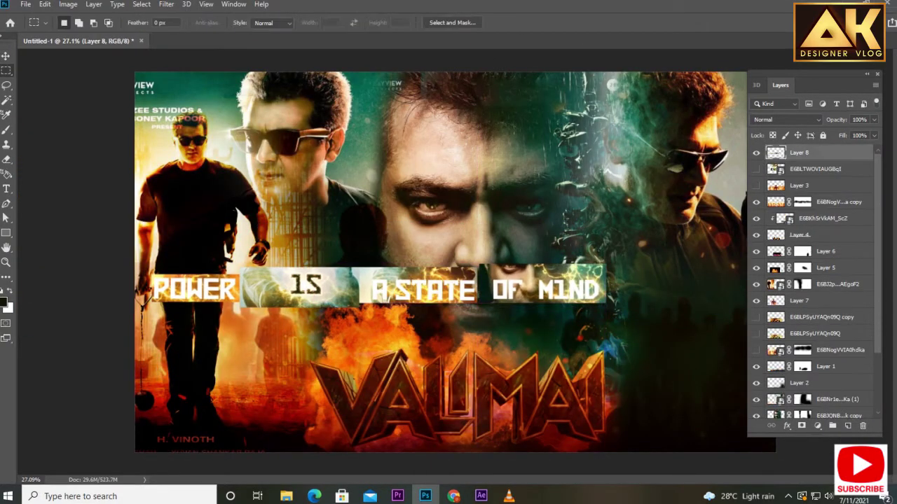
drag(532, 287, 630, 315)
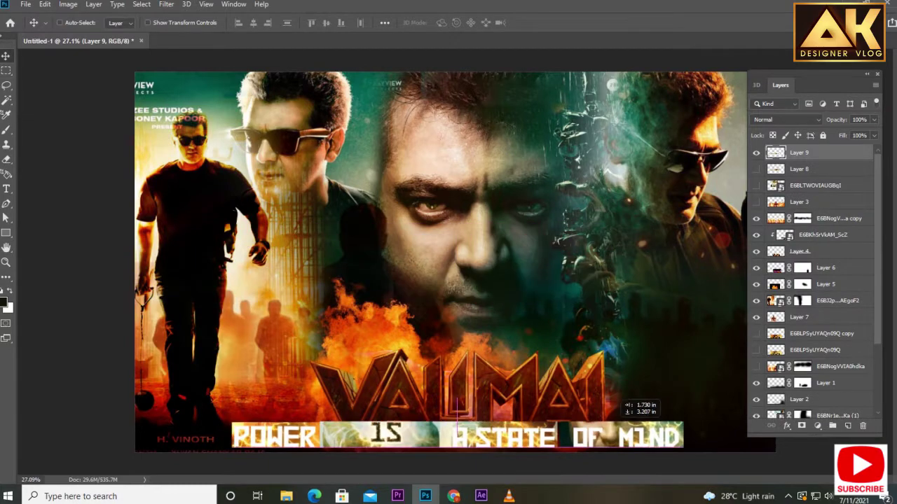
Set the tagline strip to Multiply and rotate it 90° clockwise
scroll(785, 120, down, 8)
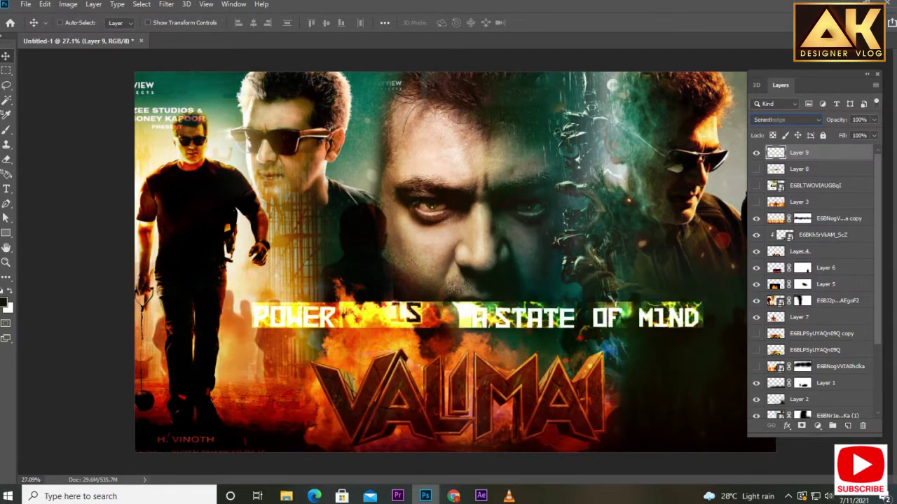
scroll(785, 120, down, 8)
scroll(785, 120, down, 8)
click(785, 120)
key(ctrl+t)
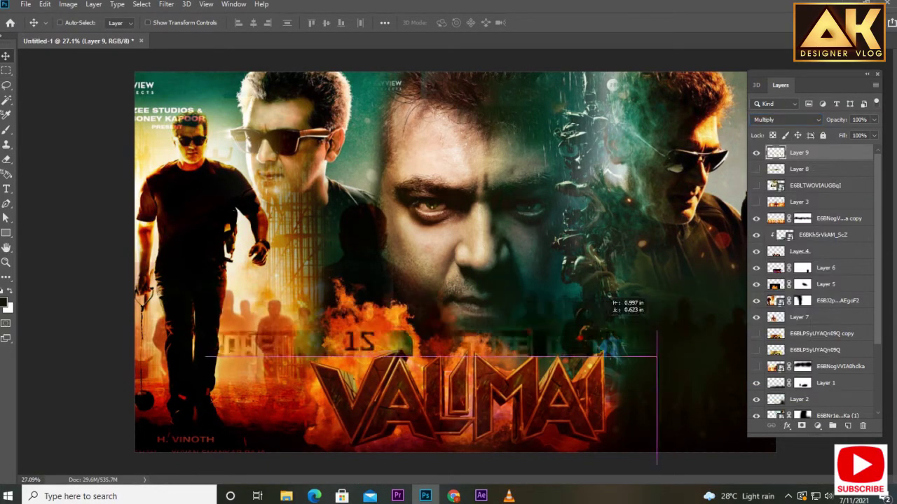
right_click(552, 235)
click(581, 357)
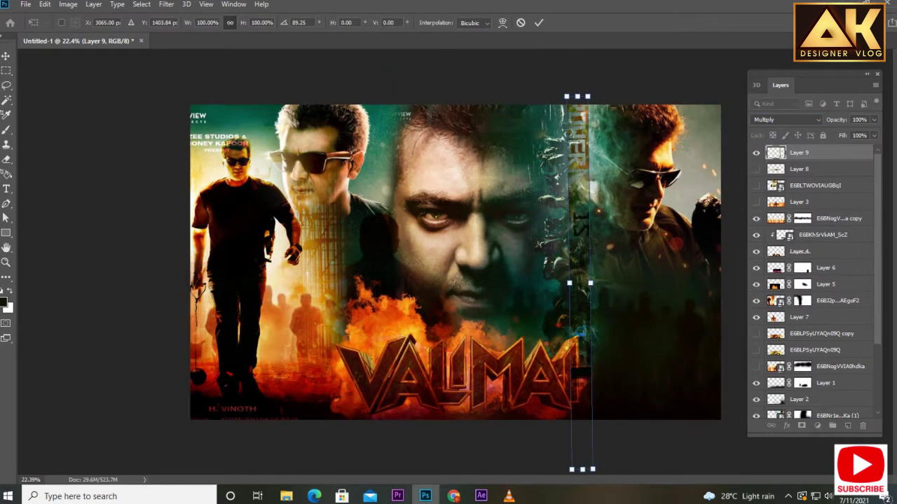
Commit the rotation and tuck the vertical tagline strip down the stack beside the central face
key(Return)
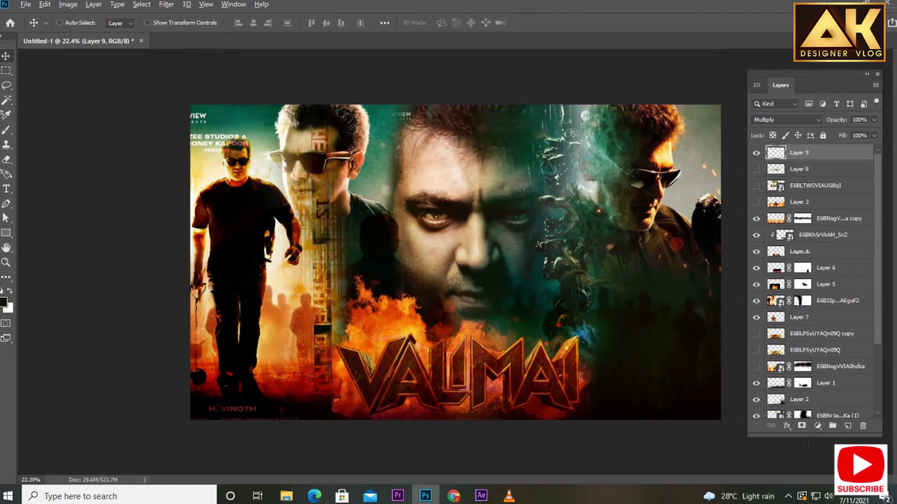
key(ctrl+0)
drag(799, 152, 805, 293)
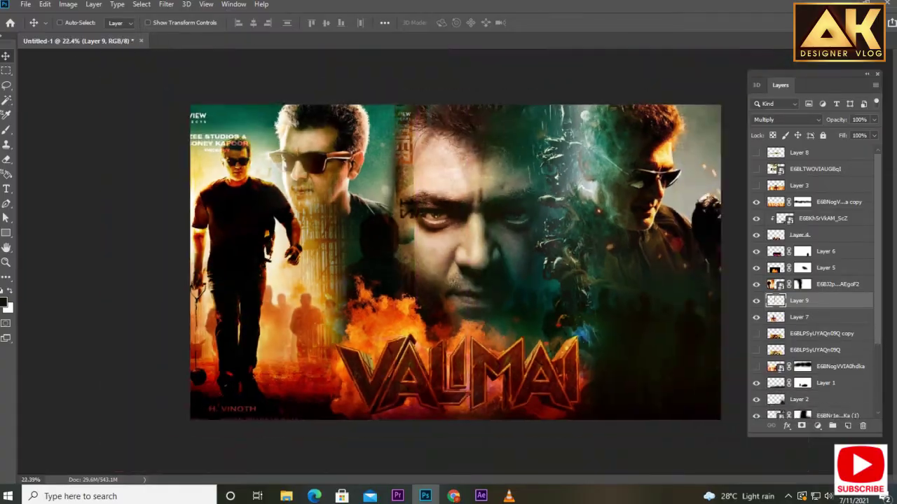
Place the E6BKh5rVkAM_ScZ sunglasses portrait bottom-right and blend away its hard top edge
key(alt+Tab)
mouse_move(545, 200)
mouse_down()
mouse_move(456, 308)
mouse_move(548, 269)
mouse_move(707, 350)
mouse_up()
key(Return)
scroll(708, 350, up, 3)
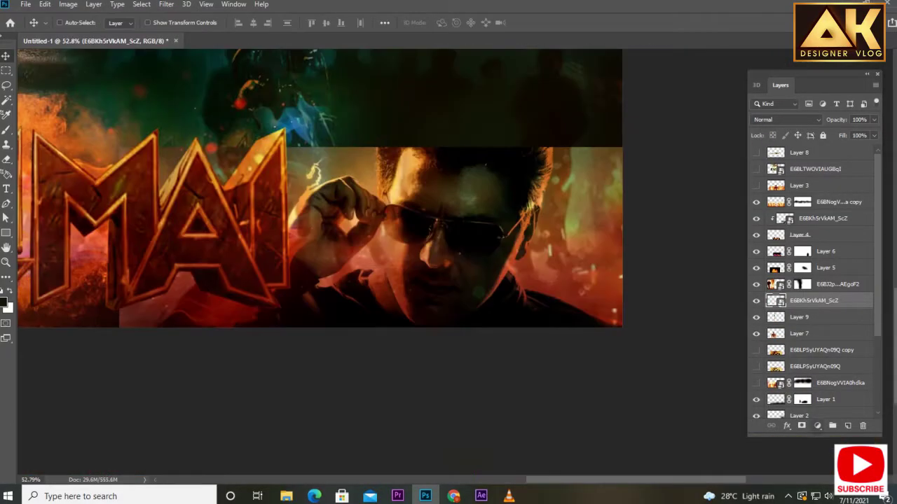
drag(617, 158, 371, 158)
key(ctrl+0)
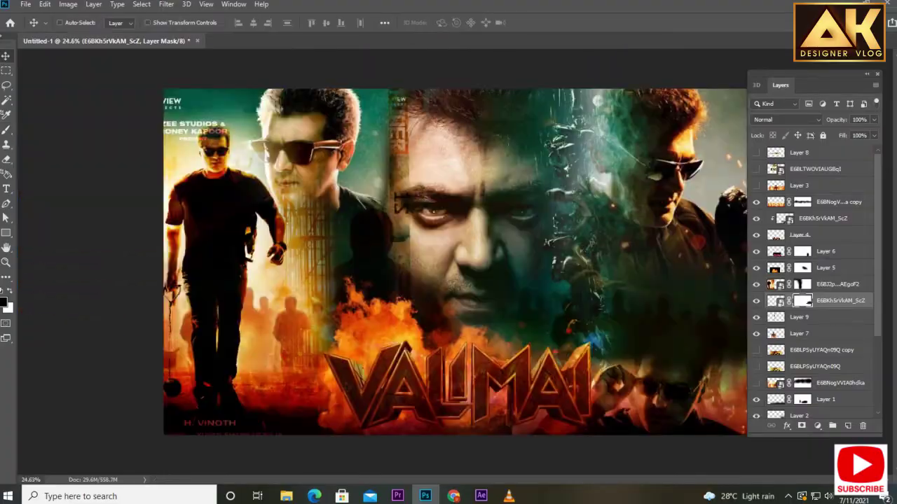
key(alt+Tab)
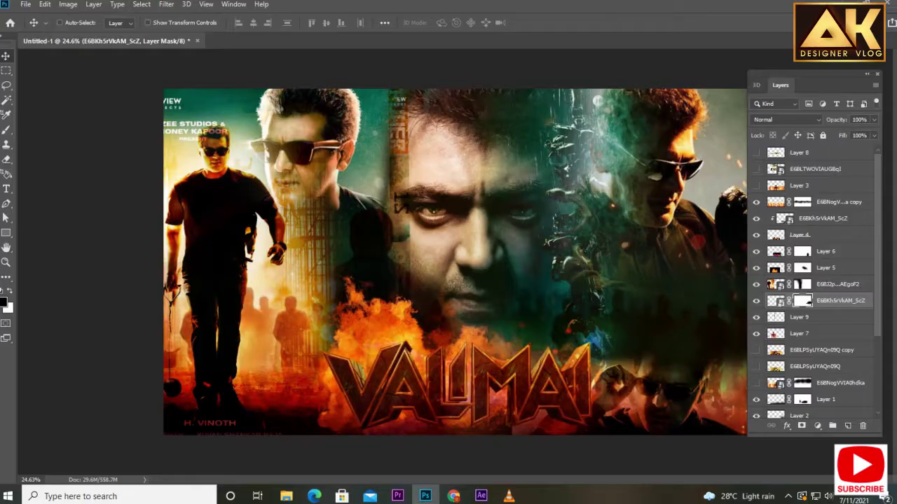
click(811, 426)
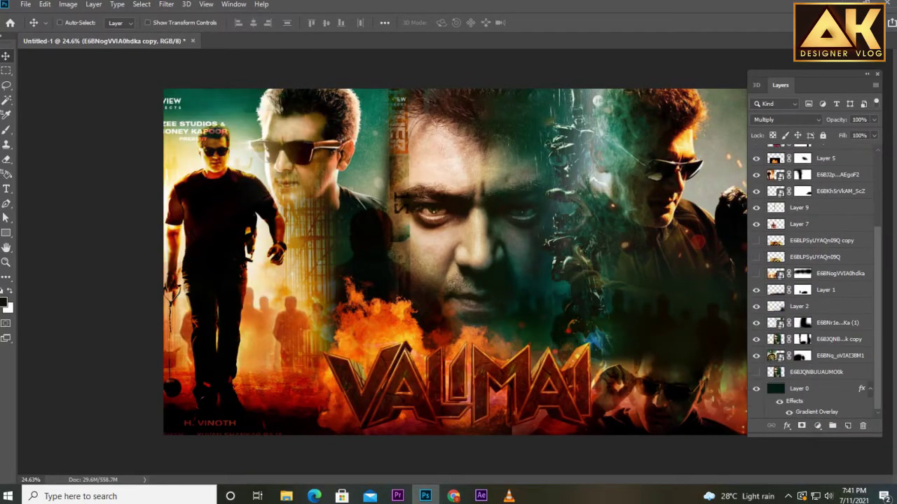
Merge the visible layers into one and grade it with Camera Raw and a 3Strip.look lookup
key(ctrl+j)
key(ctrl+e)
click(166, 4)
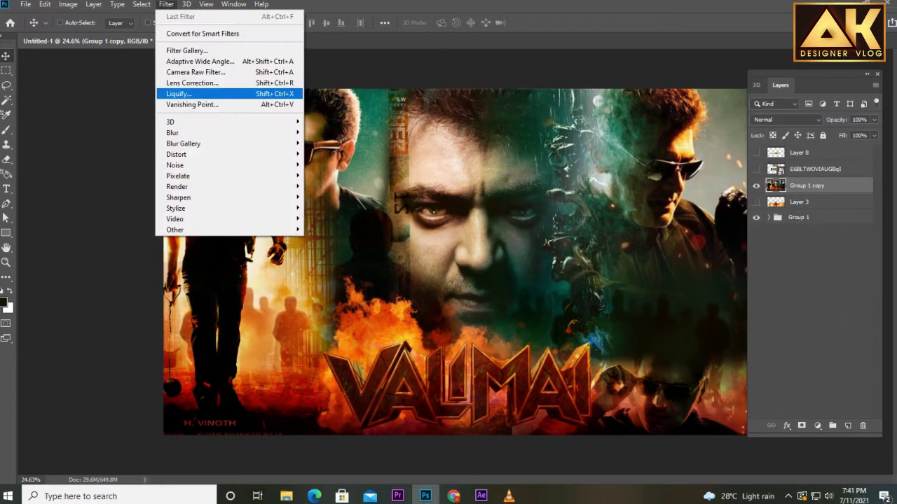
click(195, 72)
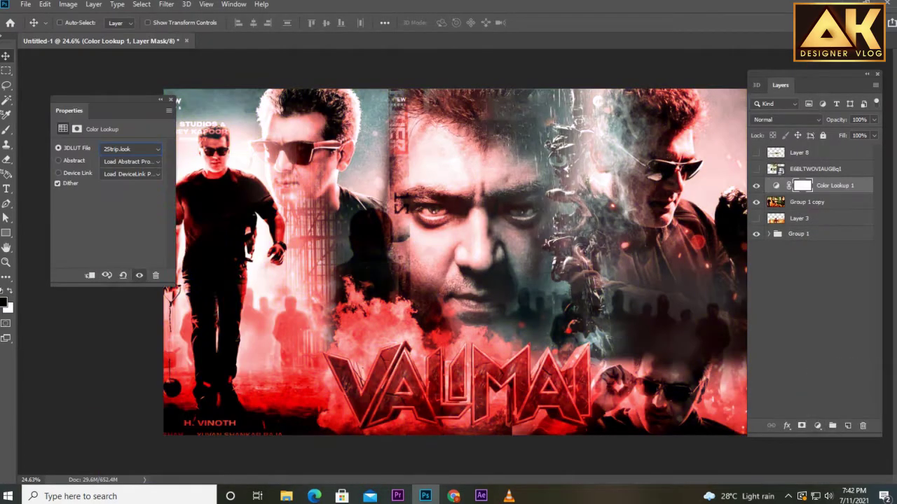
key(Down)
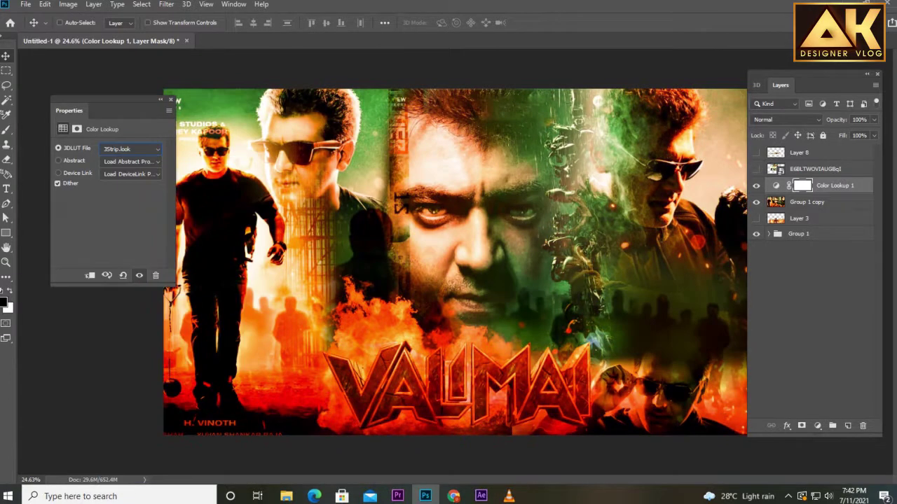
Add Brightness/Contrast and a Color Balance layer pushing Cyan–Red midtones to +90
click(817, 425)
click(826, 280)
click(817, 425)
click(834, 328)
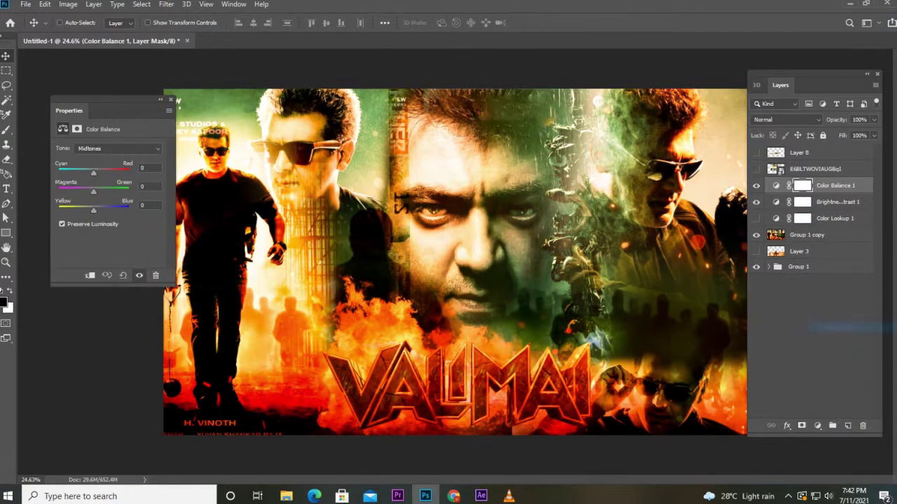
drag(93, 172, 125, 173)
Bring in a magenta-to-purple gradient panel over the central face and set it to Color Dodge
key(alt+Tab)
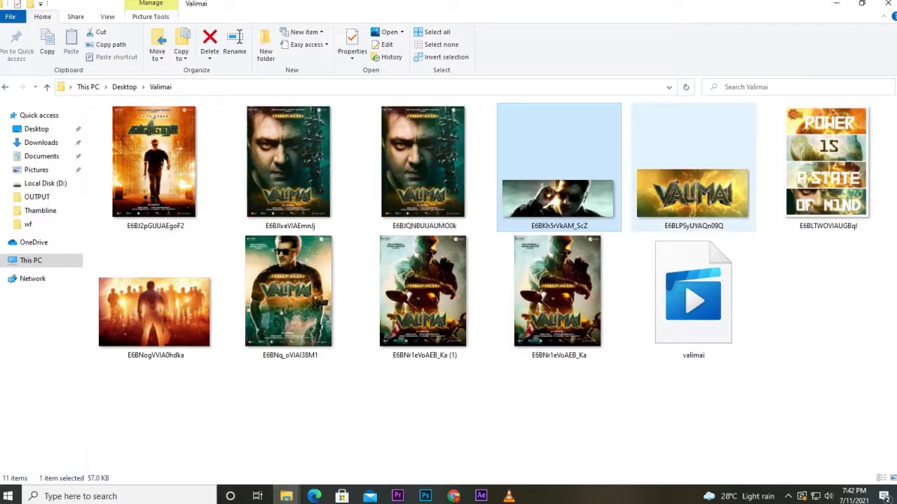
mouse_move(422, 291)
mouse_down()
mouse_move(445, 302)
mouse_move(533, 300)
mouse_move(533, 206)
mouse_up()
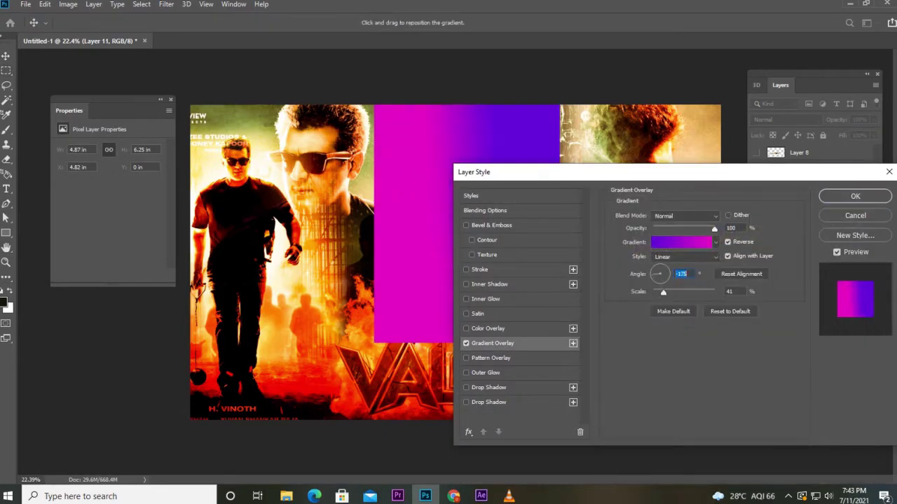
key(shift+alt+f)
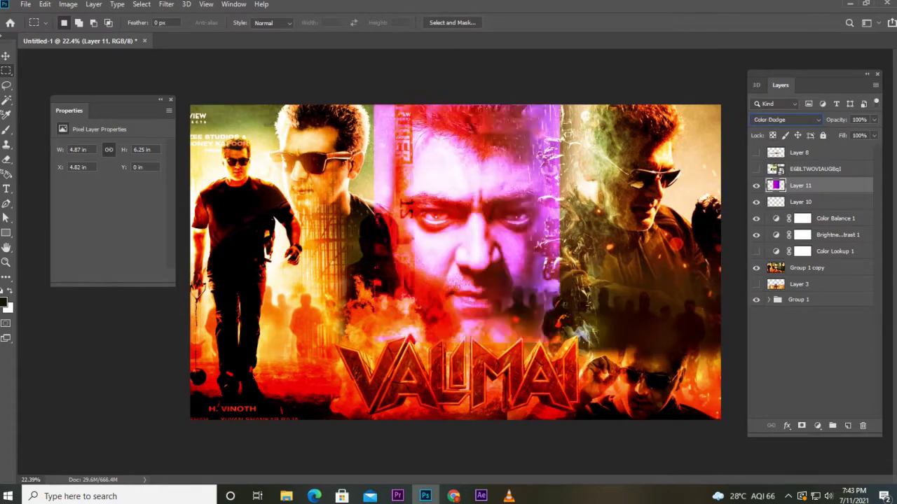